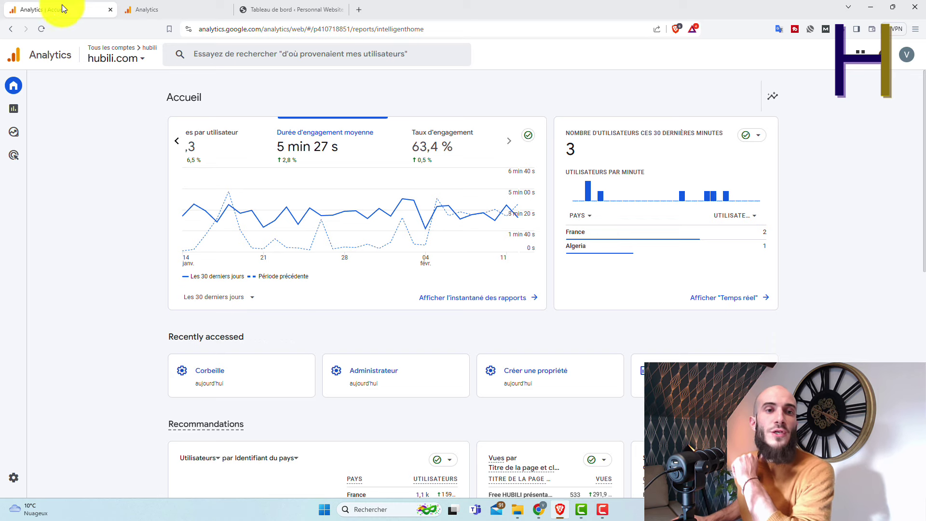
Switch to the new user's Analytics welcome page and start setting up a new Analytics account.
left_click(143, 6)
left_click(257, 31)
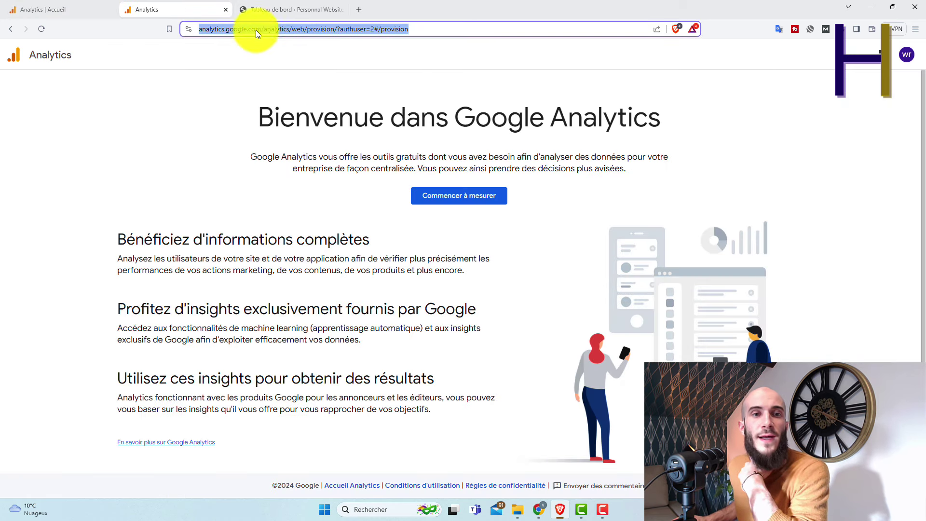
left_click(285, 28)
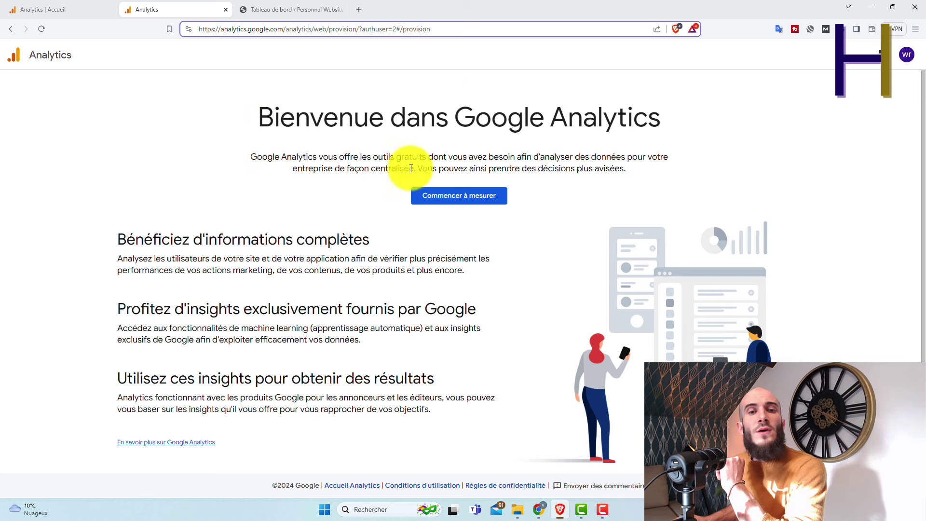
left_click(484, 201)
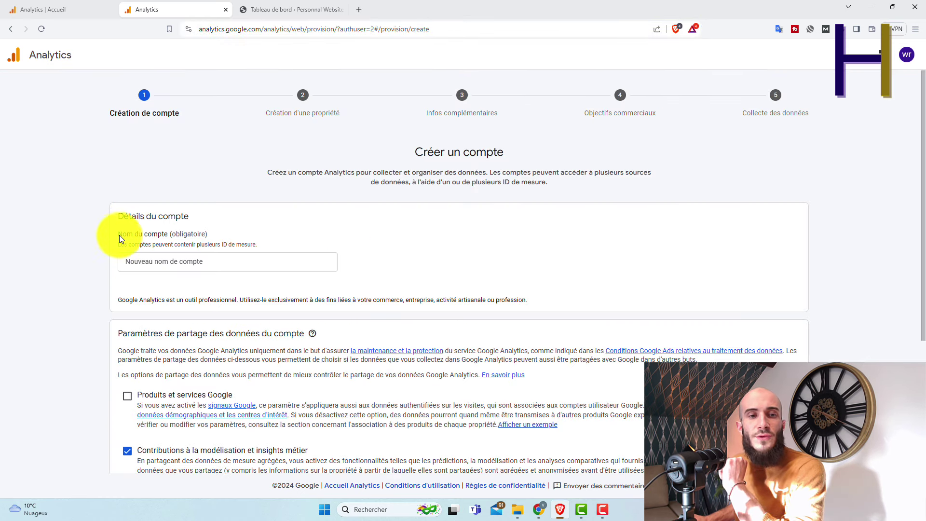
Name the new Analytics account "réseau de blogs 1".
left_click_drag(145, 235, 210, 237)
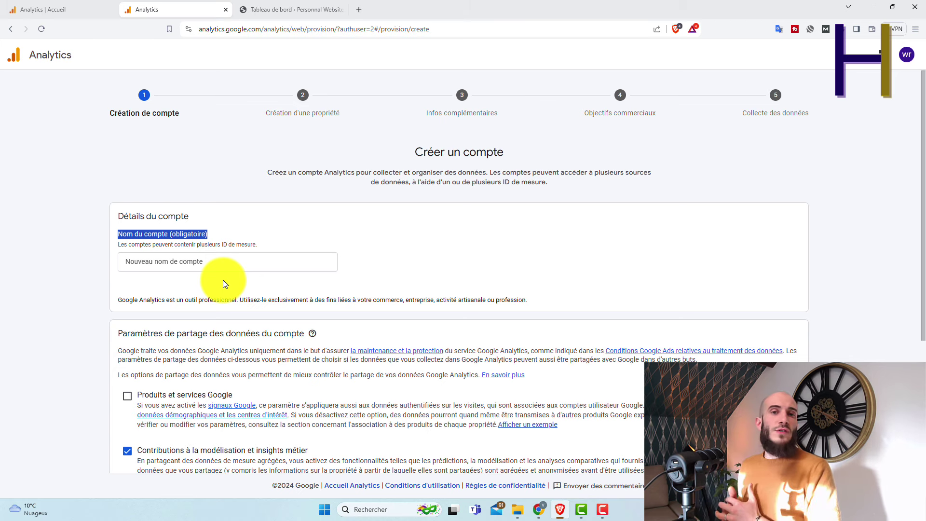
left_click(153, 262)
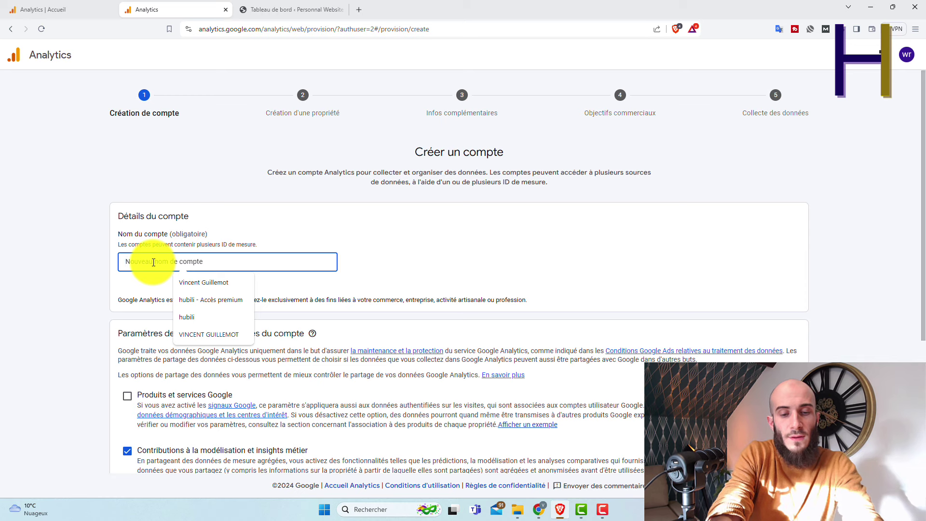
type("ré")
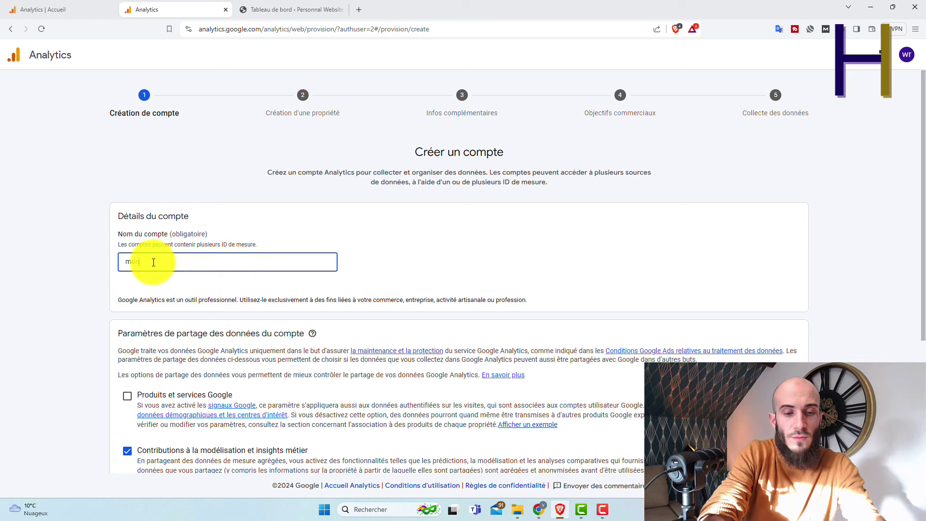
key("BackSpace")
key("BackSpace")
type("réseau")
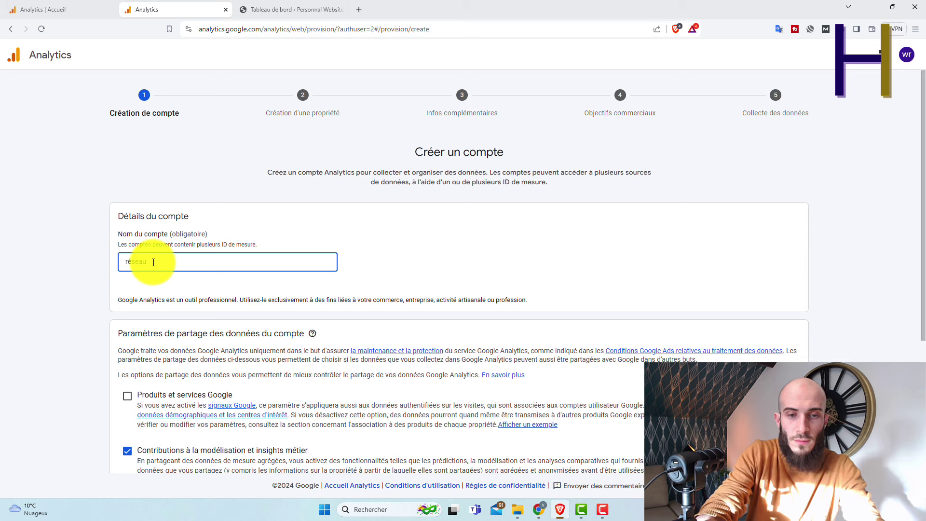
type(" d")
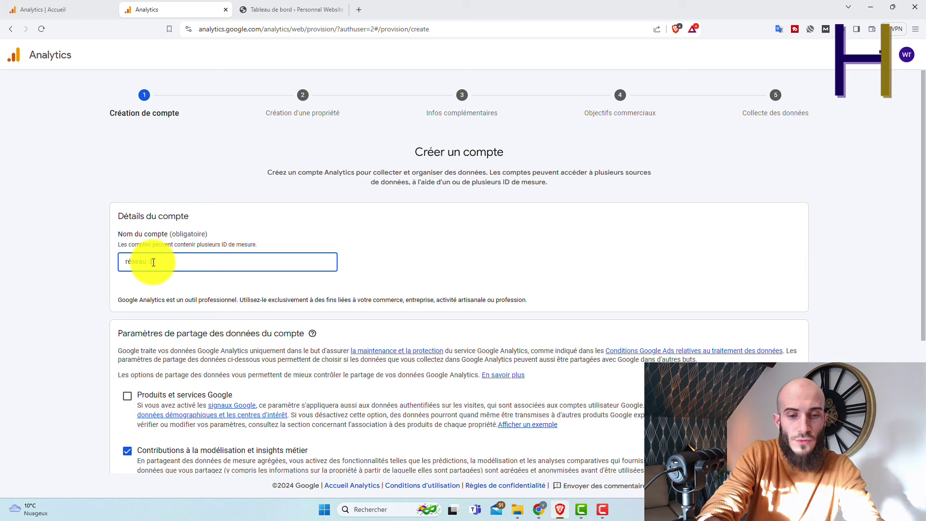
type("iablo")
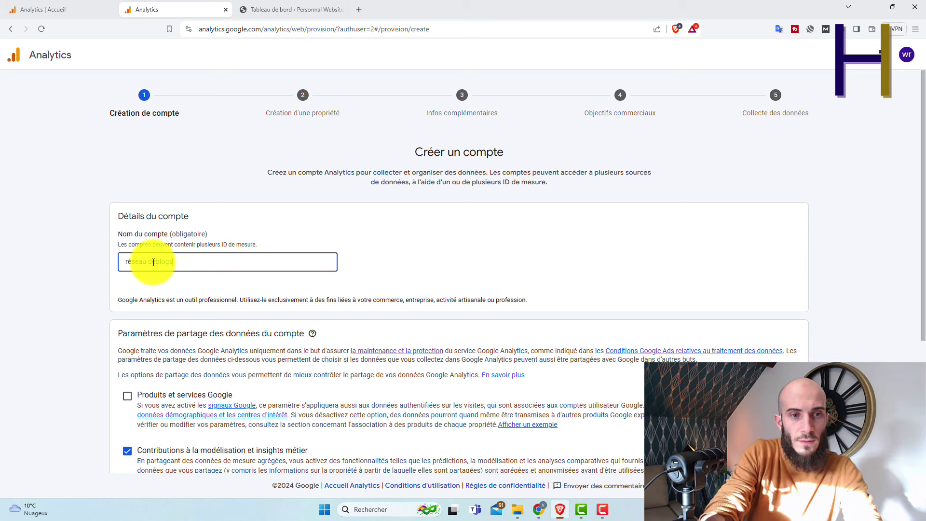
type(" 1")
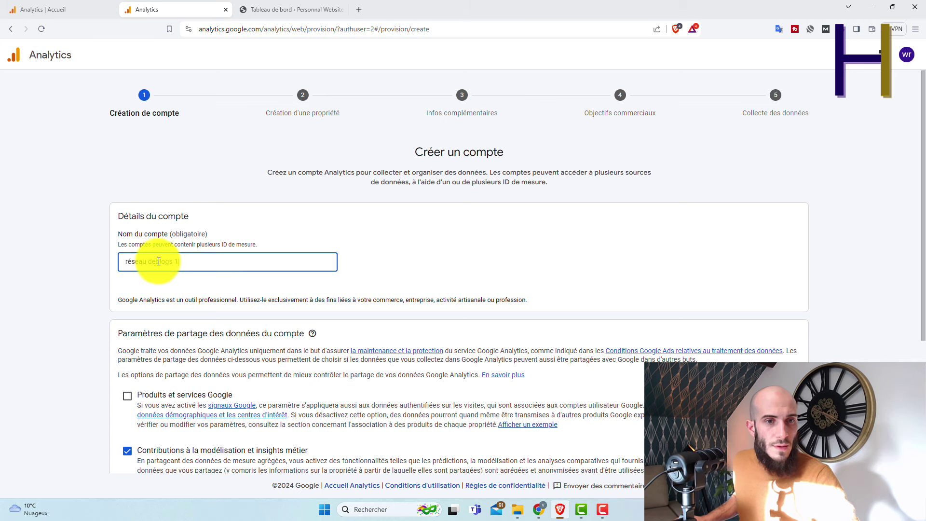
left_click(158, 261)
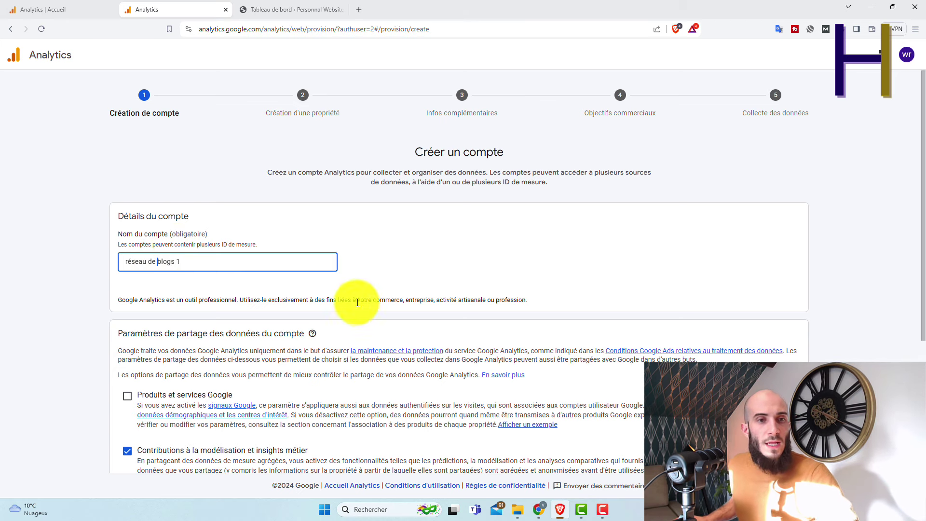
Review the account's data-sharing settings, keep them as they are, and continue to property creation.
scroll(135, 320, "down", 4)
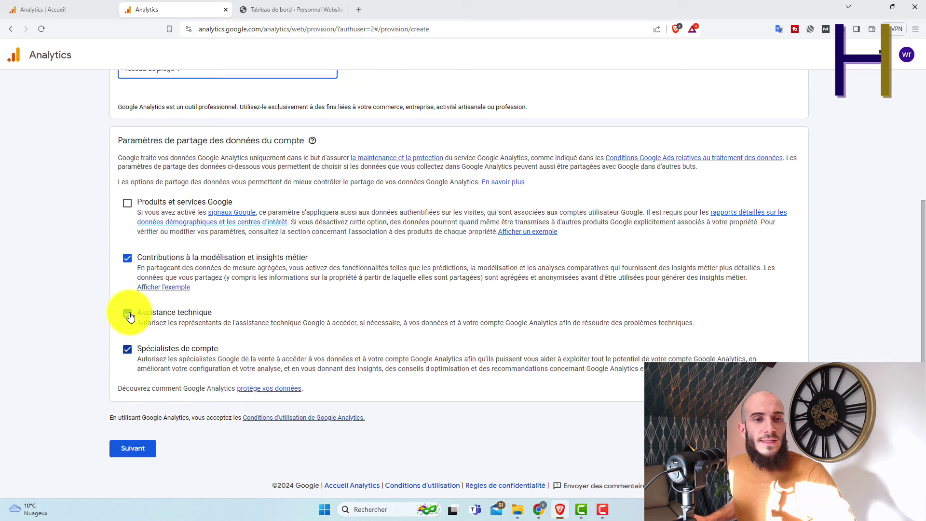
scroll(212, 280, "up", 4)
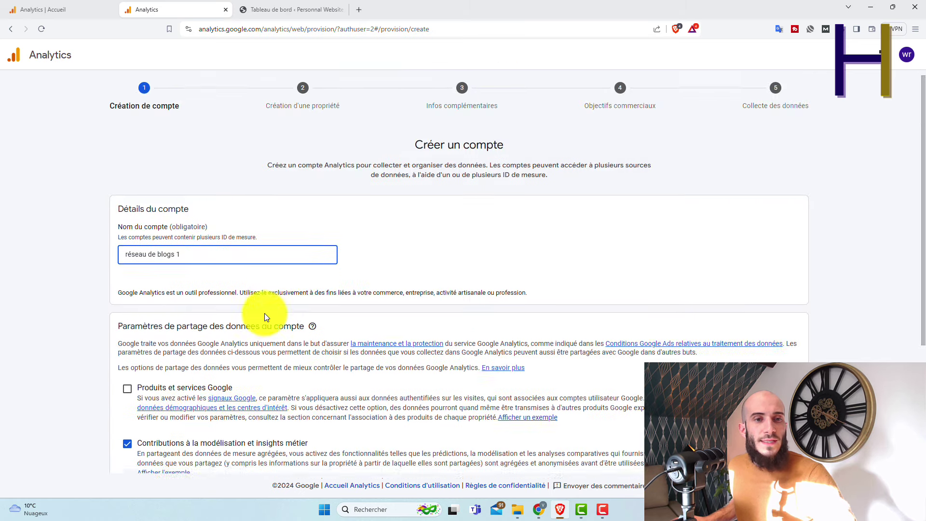
scroll(265, 314, "down", 4)
left_click(136, 444)
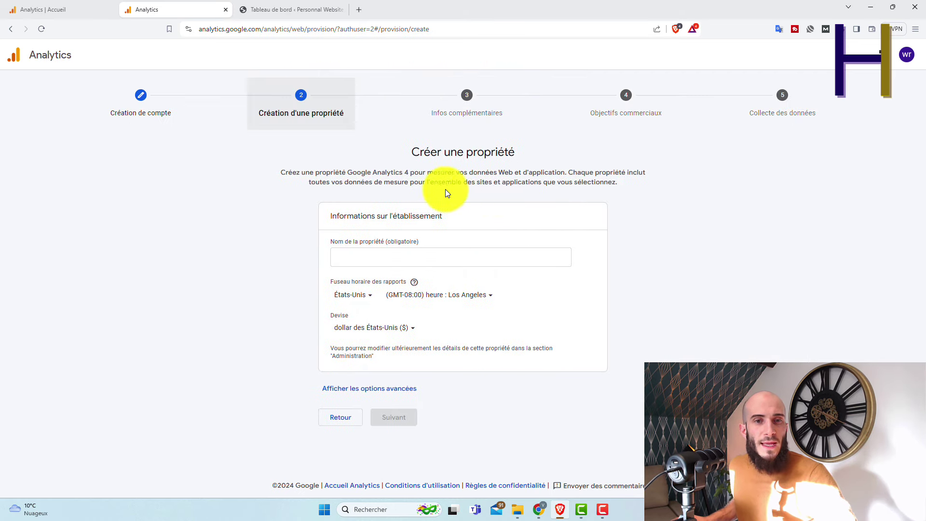
Enter "nowishop" as the name of the new property.
left_click_drag(329, 242, 348, 249)
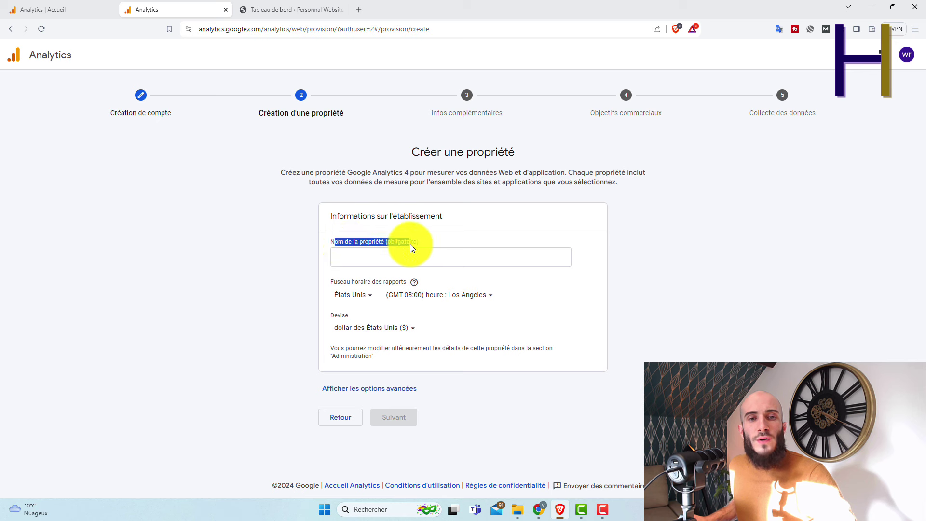
left_click(357, 256)
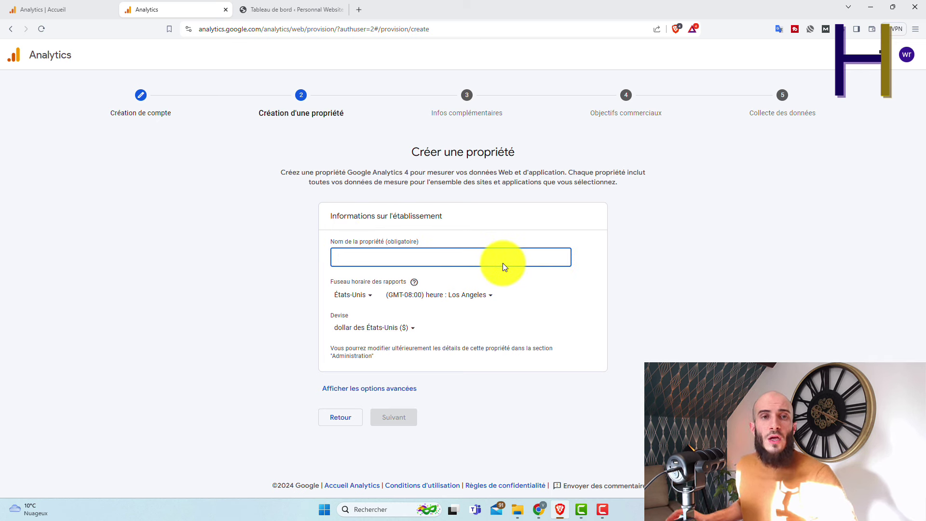
left_click(295, 9)
left_click(188, 12)
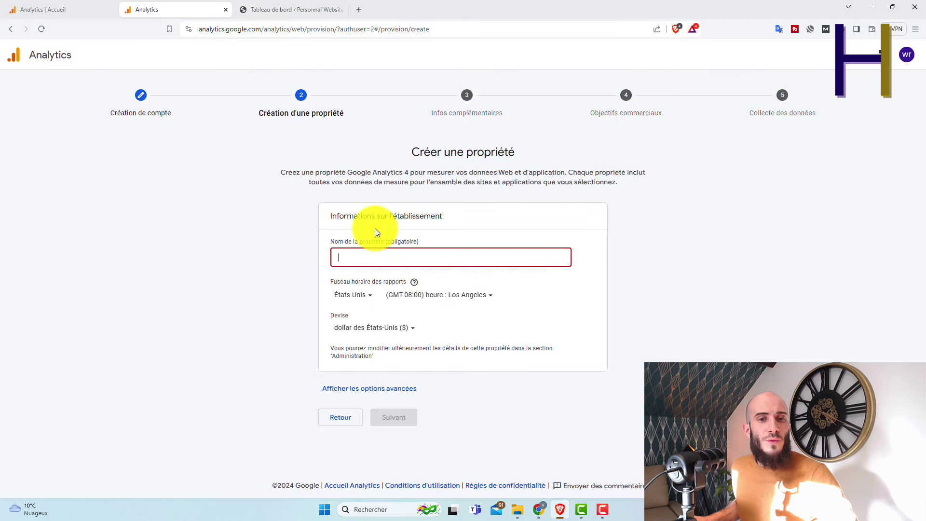
type("nowishop")
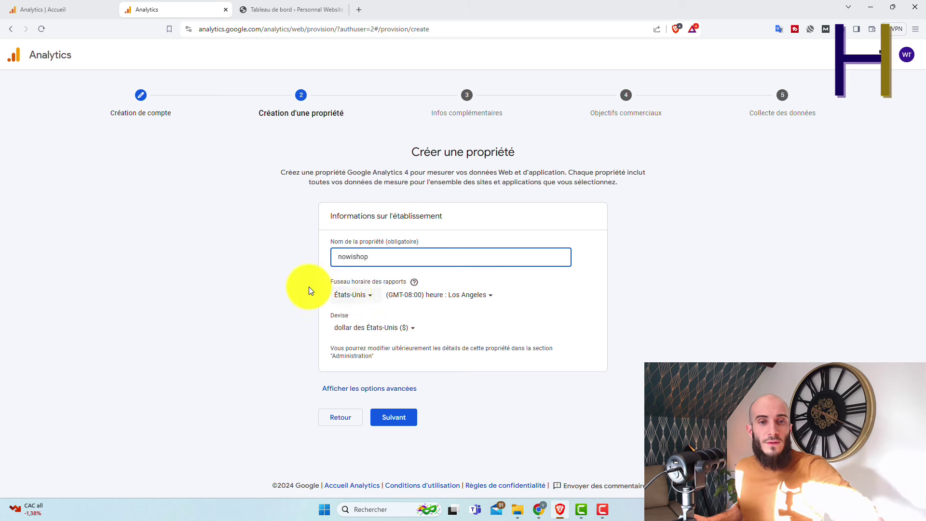
Set the property's reporting time zone to France and its currency to euro (€), and continue to the business details.
left_click(369, 300)
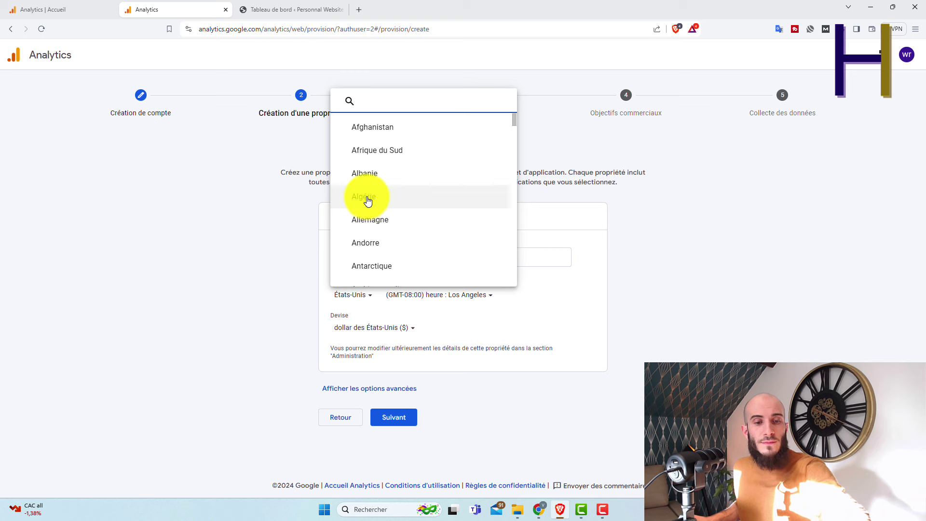
type("fr")
left_click(372, 200)
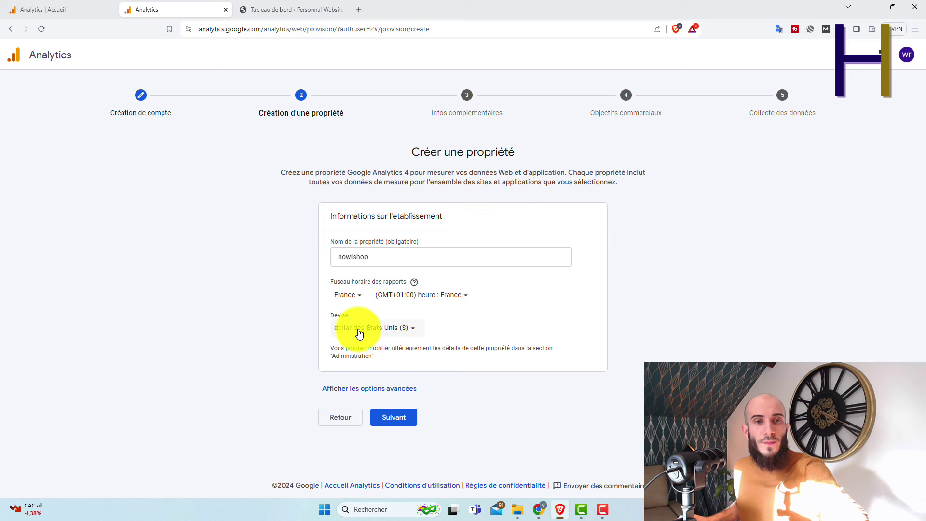
left_click(359, 330)
type("eur")
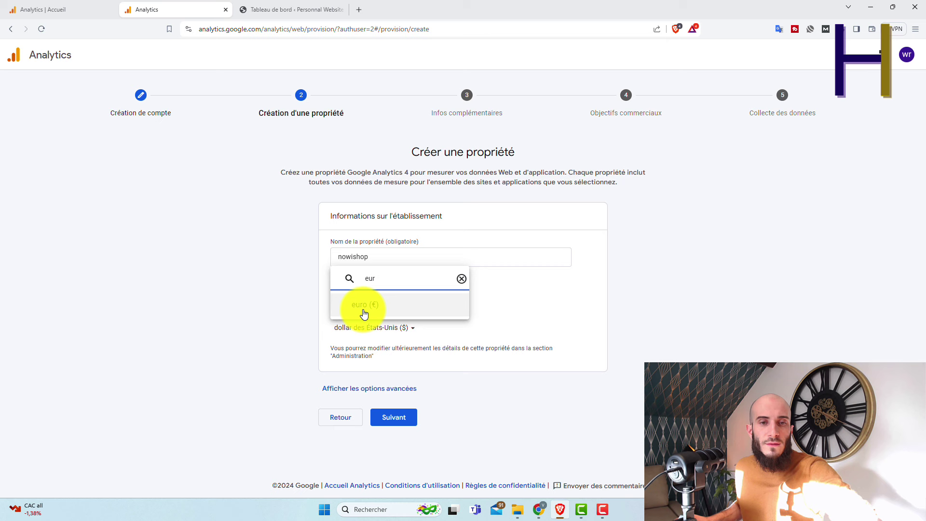
left_click(363, 310)
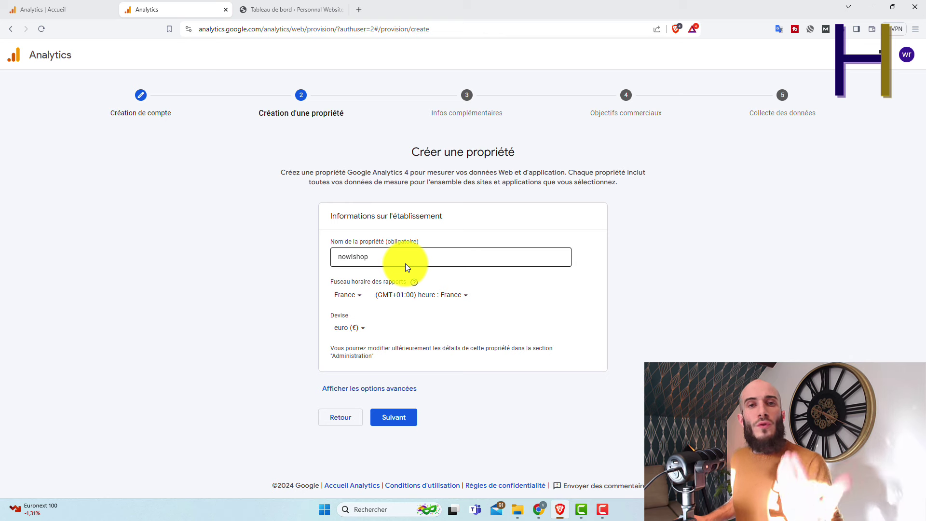
left_click(413, 419)
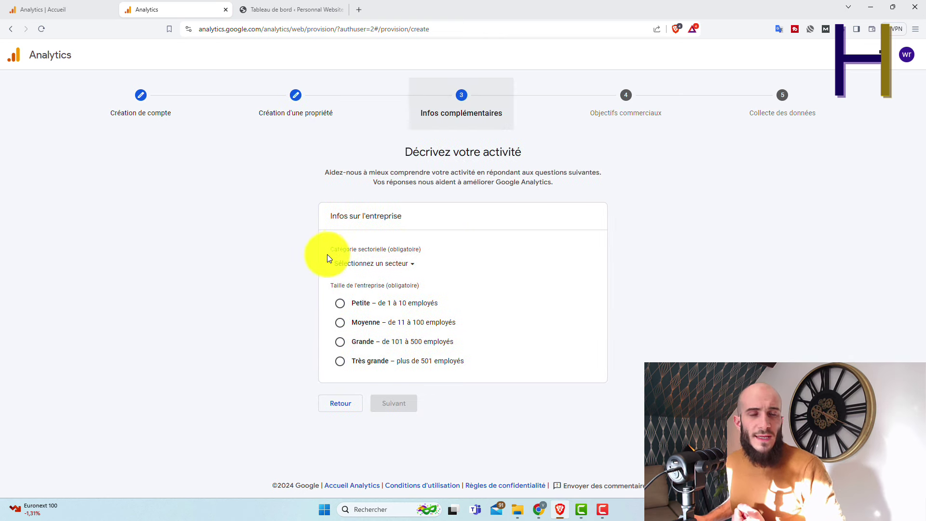
Search the business sector categories for "ec", "comm" and "blo", clearing each search term.
left_click_drag(328, 218, 407, 220)
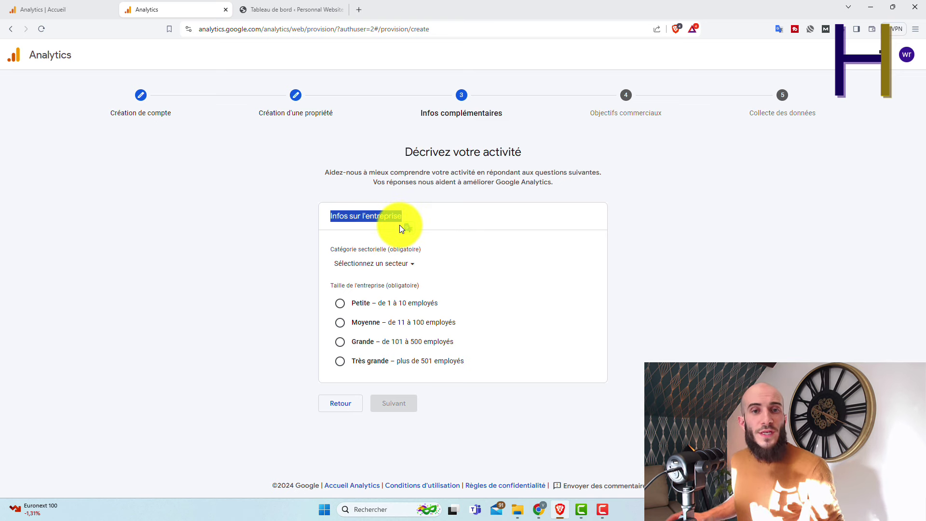
left_click(382, 217)
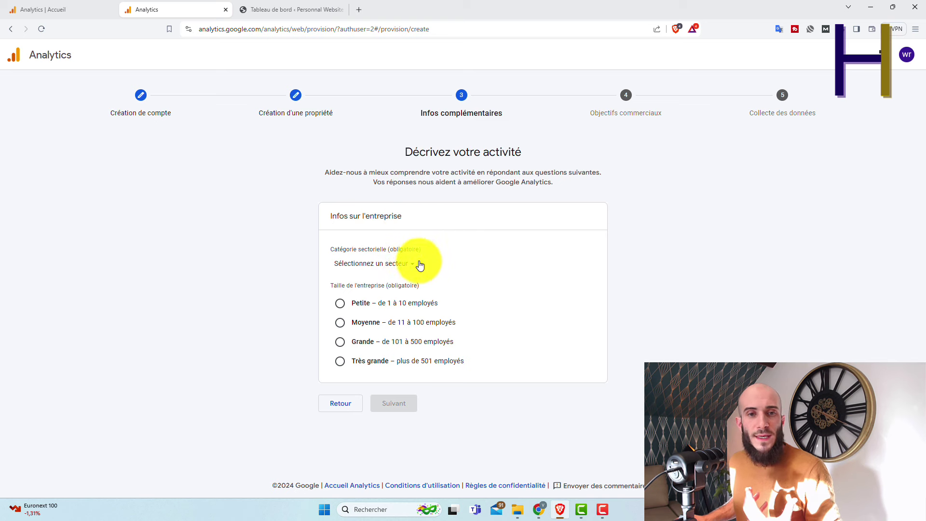
left_click(373, 264)
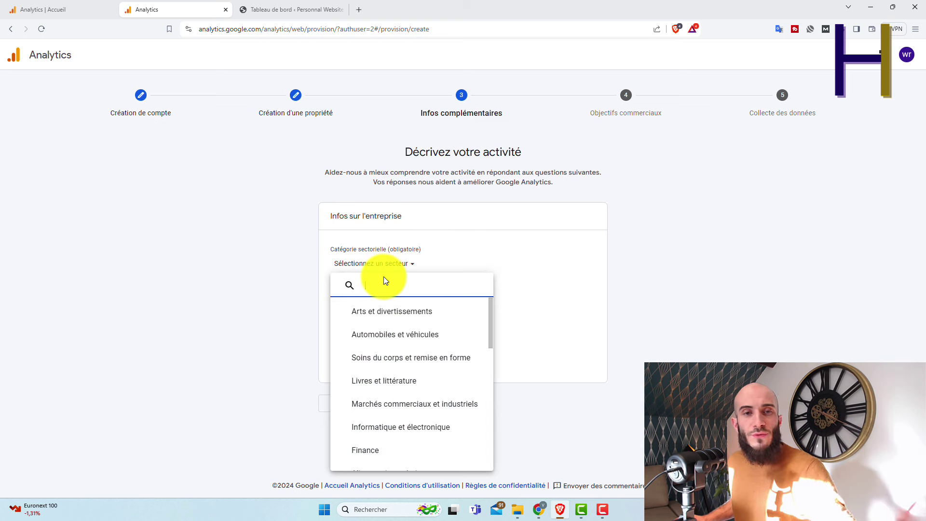
type("ec")
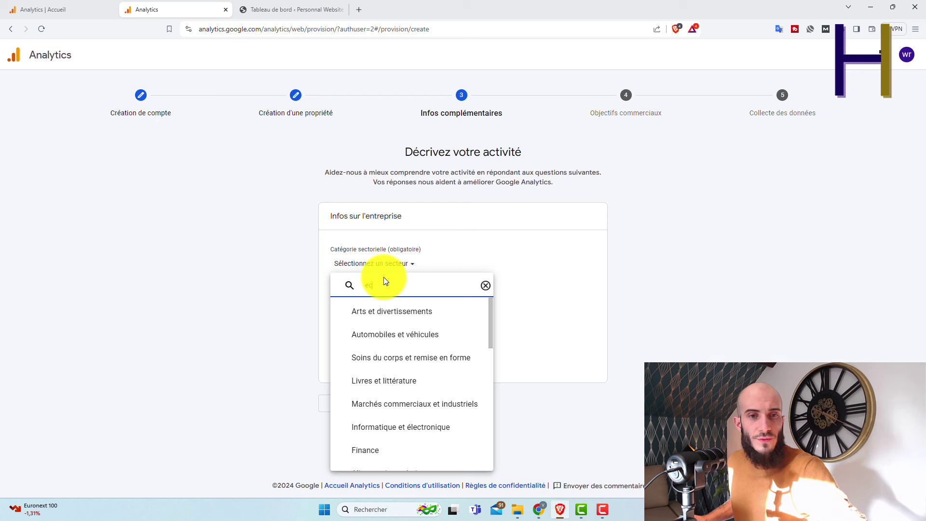
key("BackSpace")
key("BackSpace")
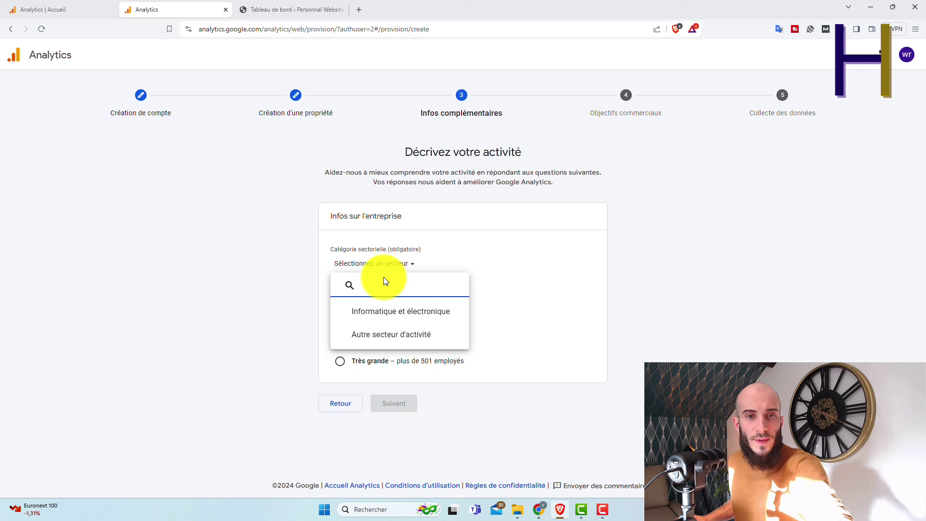
type("comm")
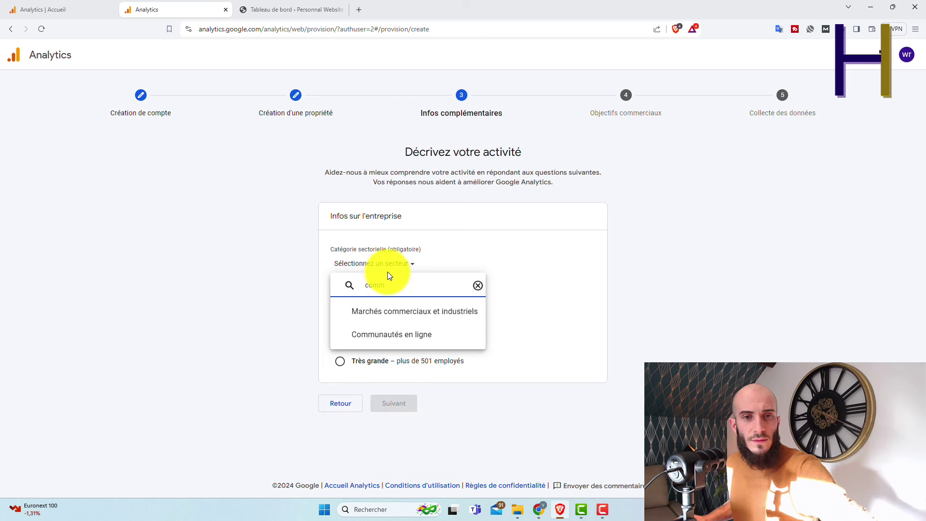
left_click_drag(447, 286, 326, 286)
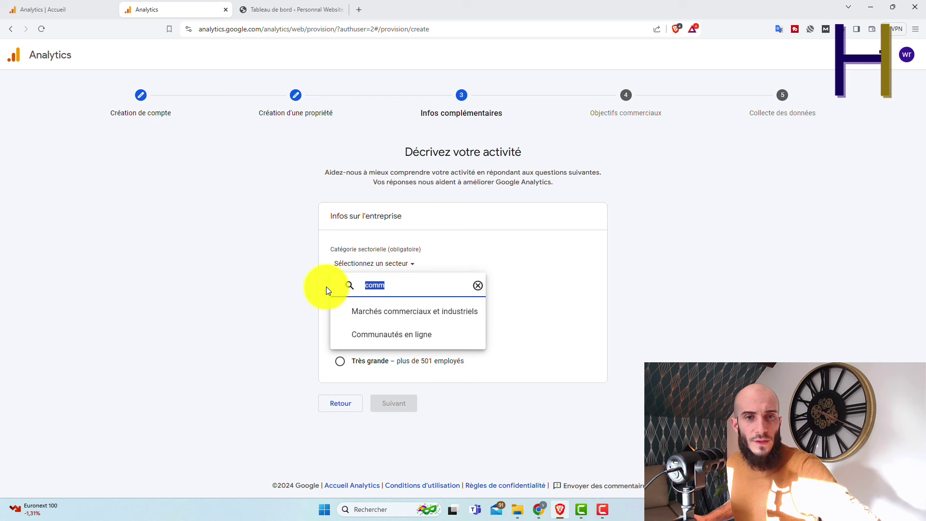
type("blo")
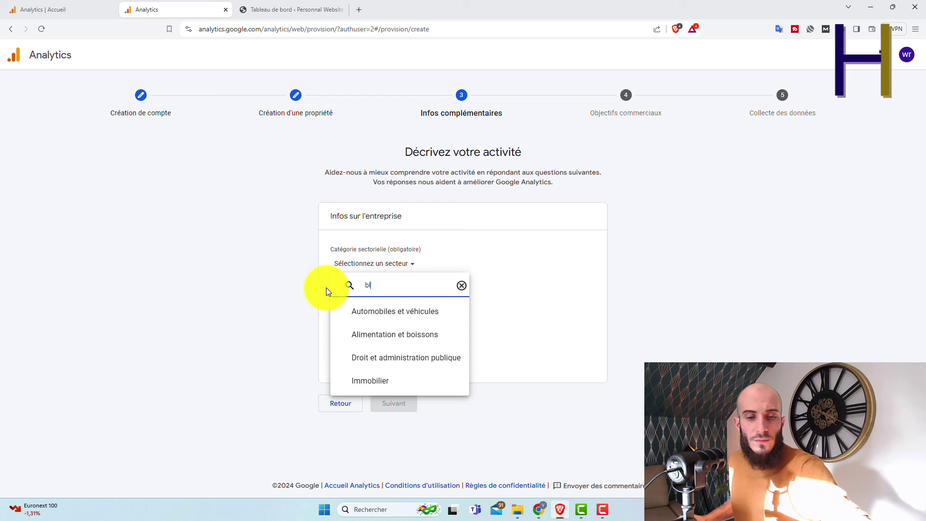
key("BackSpace")
key("BackSpace")
key("BackSpace")
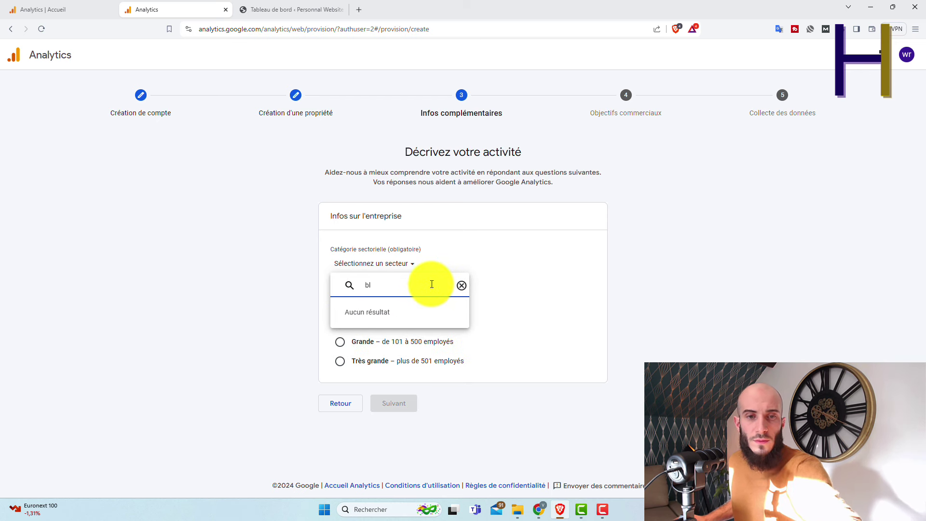
Set the business sector to "Autre secteur d'activité" and the company size to "Petite", and continue to the business objectives.
scroll(444, 340, "down", 2)
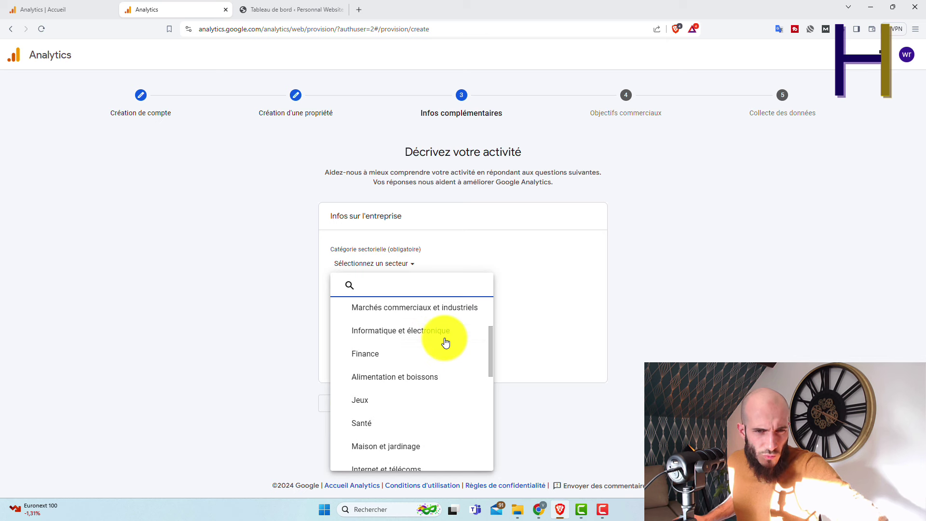
scroll(445, 343, "down", 1)
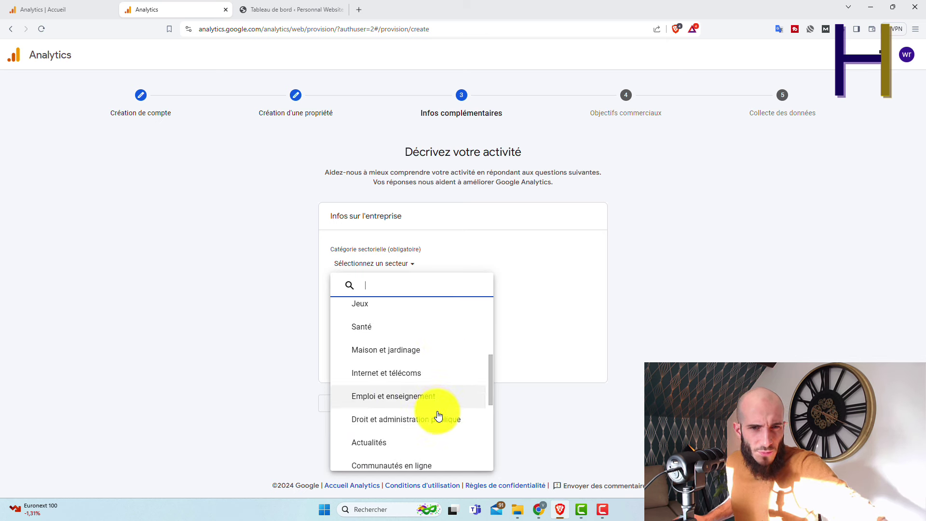
scroll(440, 406, "down", 2)
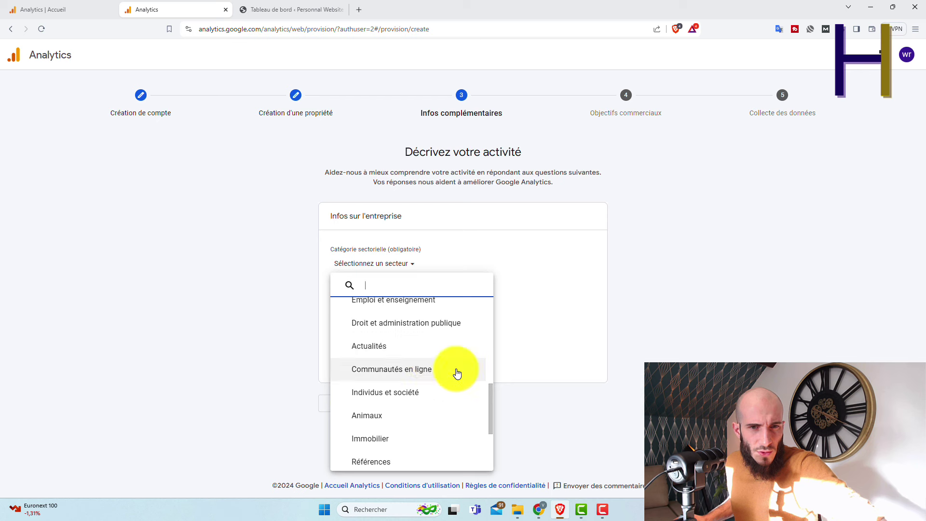
scroll(458, 375, "down", 2)
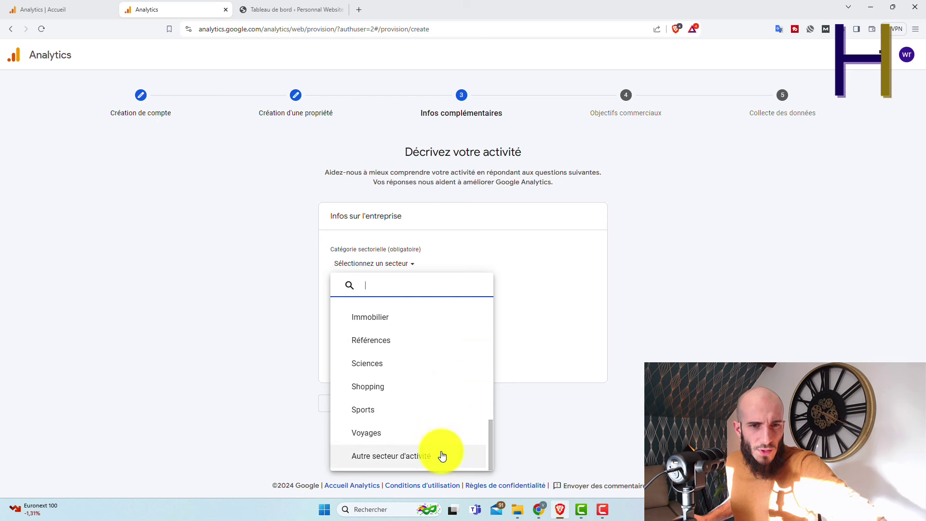
left_click(438, 456)
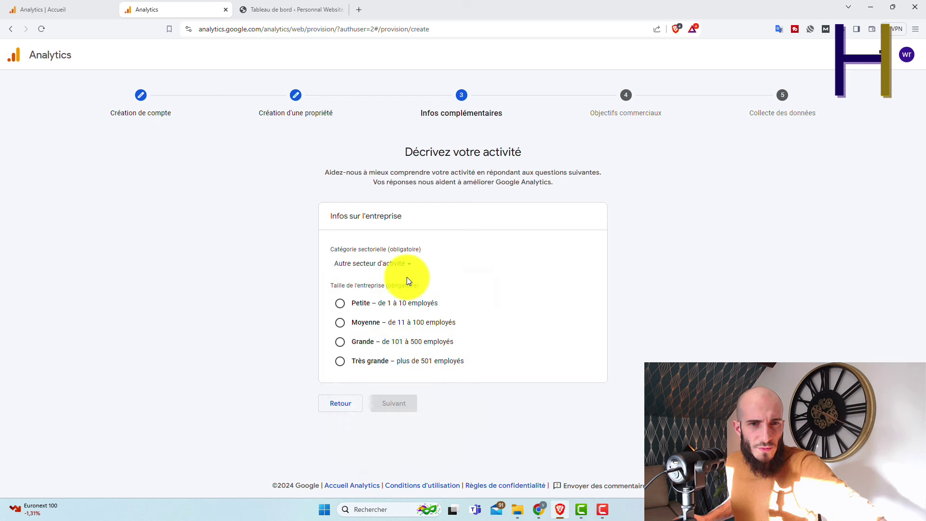
left_click(340, 303)
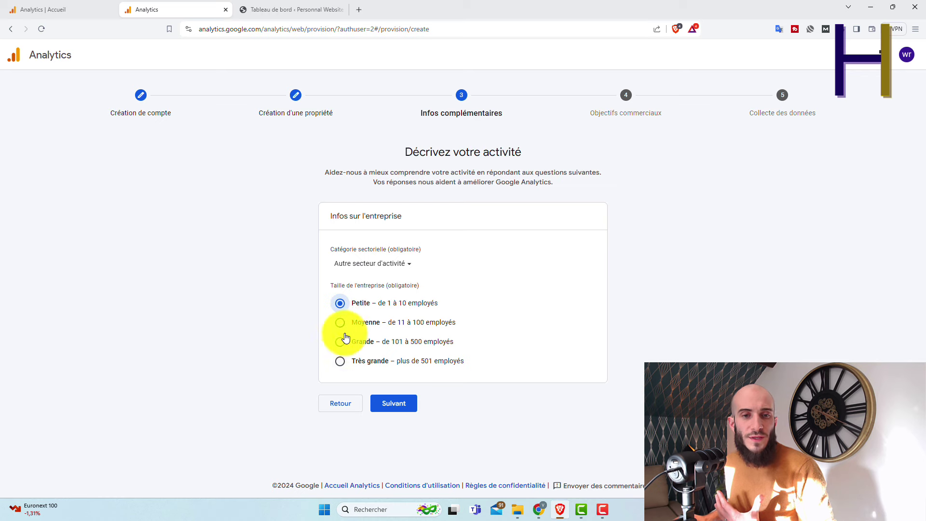
left_click(409, 414)
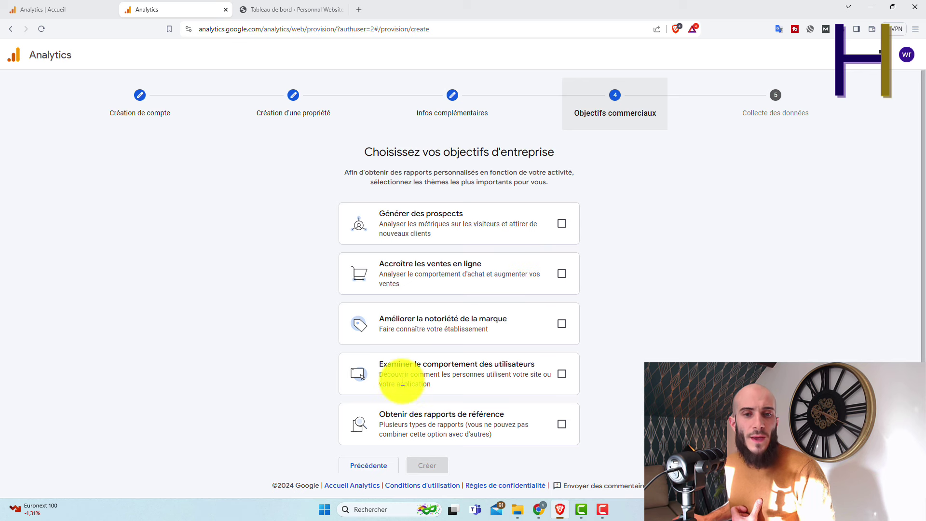
Select the business objective "Examiner le comportement des utilisateurs" and request creation of the account.
left_click_drag(533, 365, 376, 367)
left_click(562, 375)
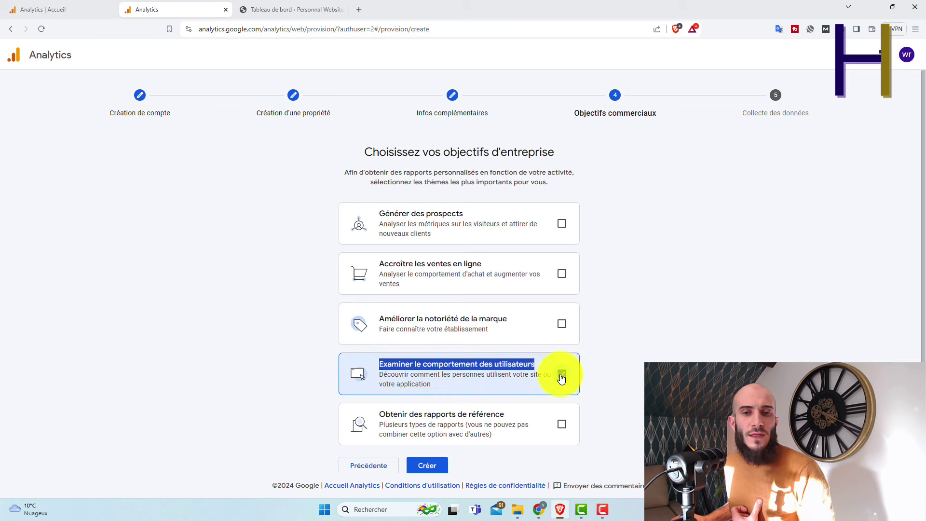
left_click(436, 468)
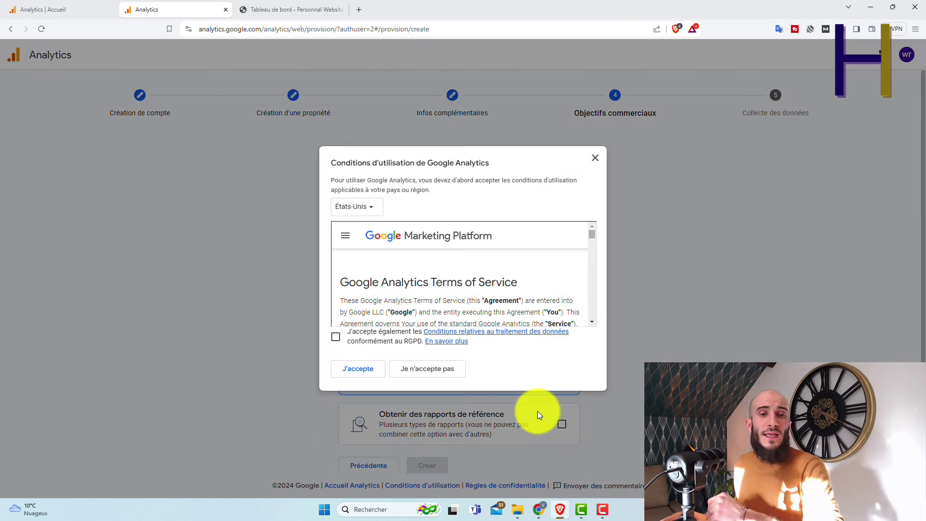
Go through the Google Analytics terms for États-Unis and accept them together with the data-processing terms.
left_click_drag(592, 235, 599, 322)
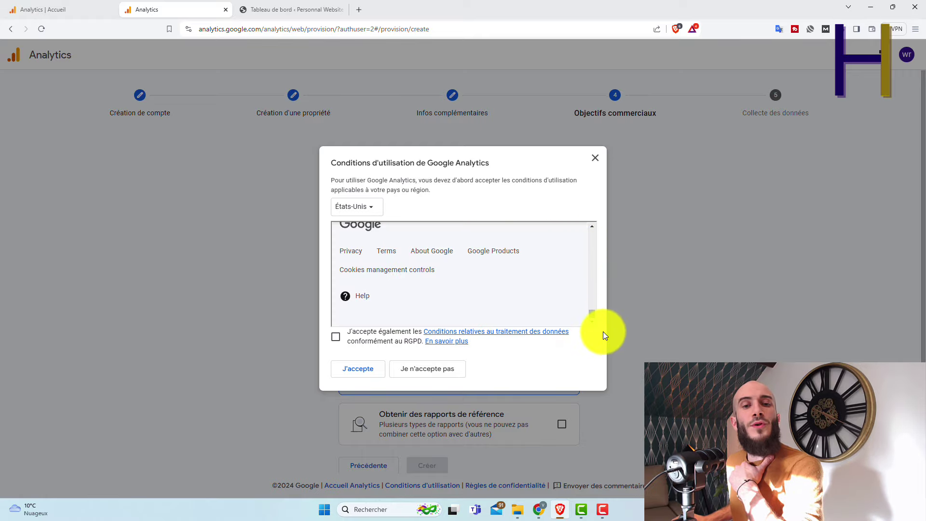
left_click(329, 342)
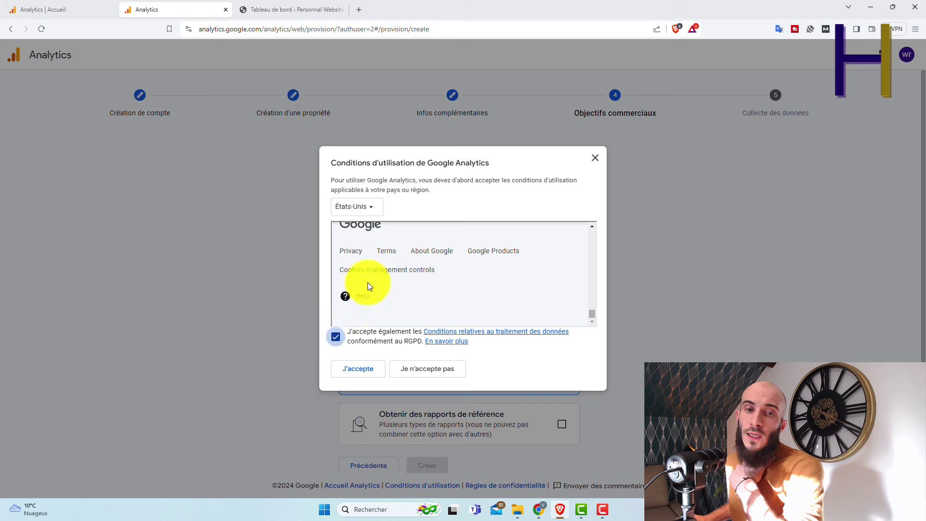
left_click(362, 370)
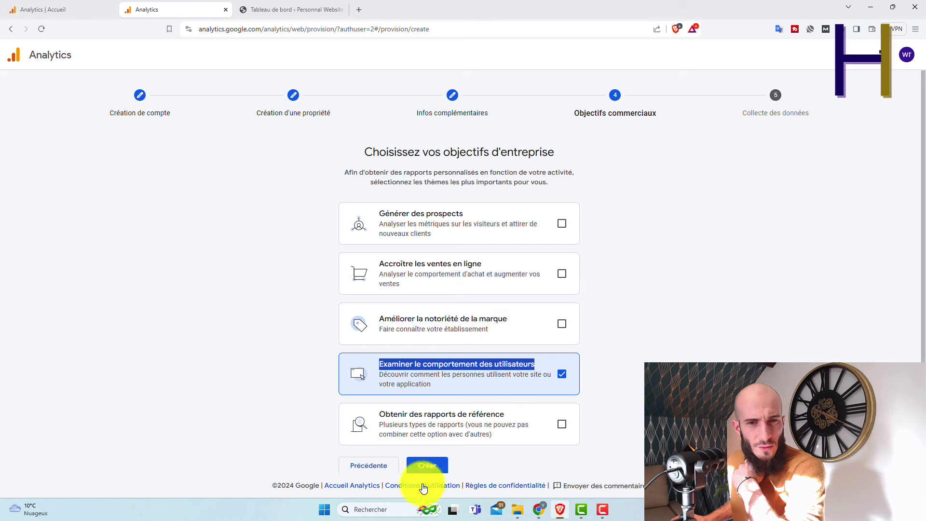
Request the account creation again, agree to the data-processing terms and search for another country for the terms of use.
left_click(427, 465)
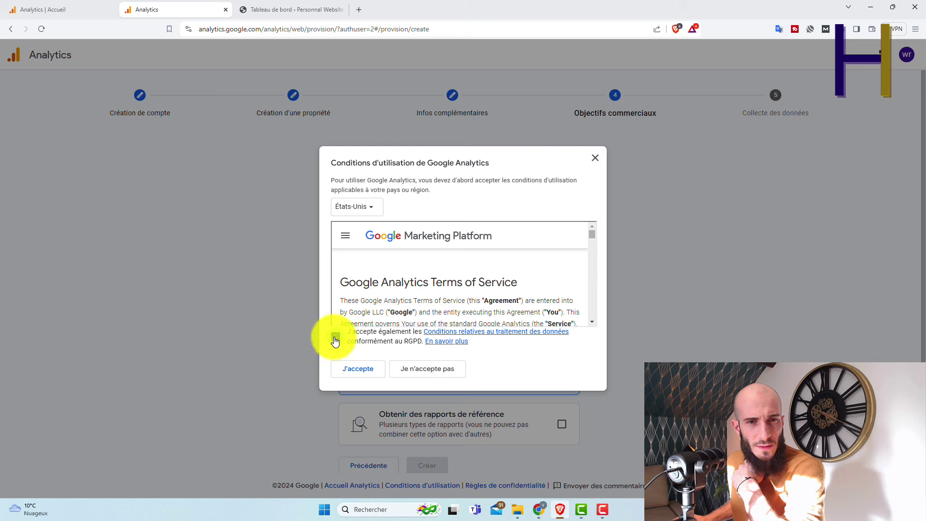
left_click(336, 341)
left_click(375, 207)
type("fi")
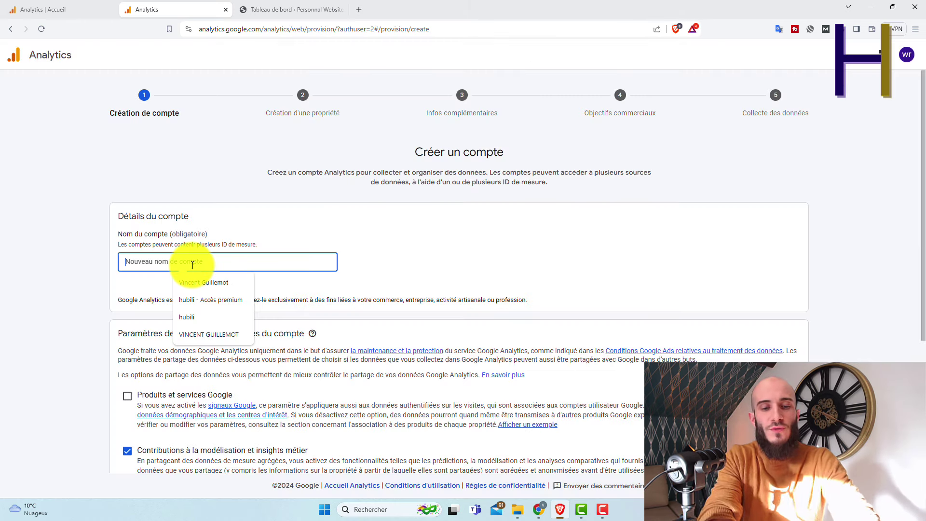
Name the new account "réseau de blogs 1", keep the data-sharing settings as they are, and continue to property creation.
type("réseau de blogs")
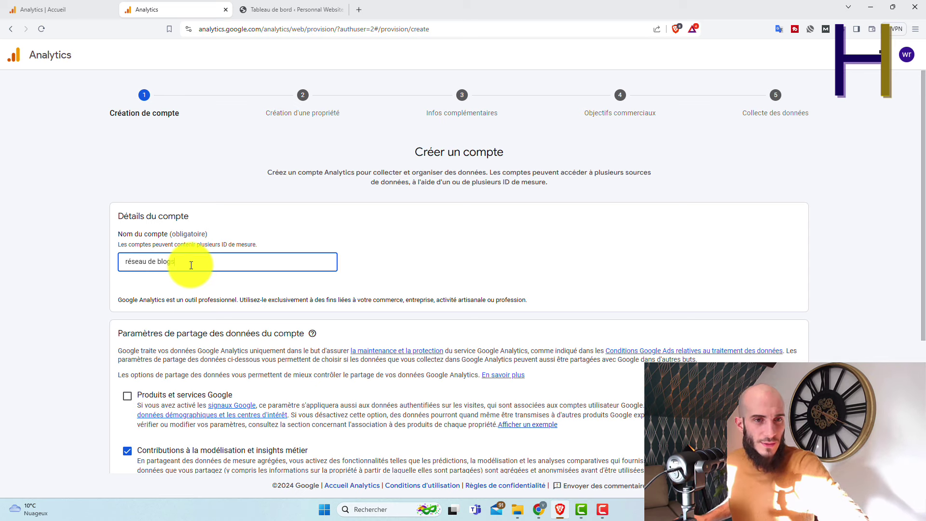
type("1")
scroll(238, 310, "down", 4)
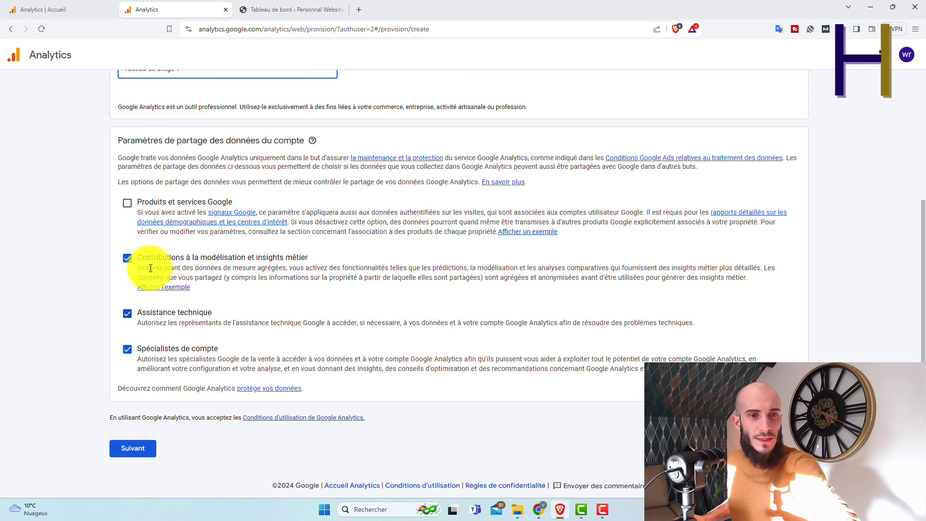
left_click(144, 448)
Check the website's name in the WordPress dashboard, return to Analytics and name the property "nowishop".
left_click(380, 258)
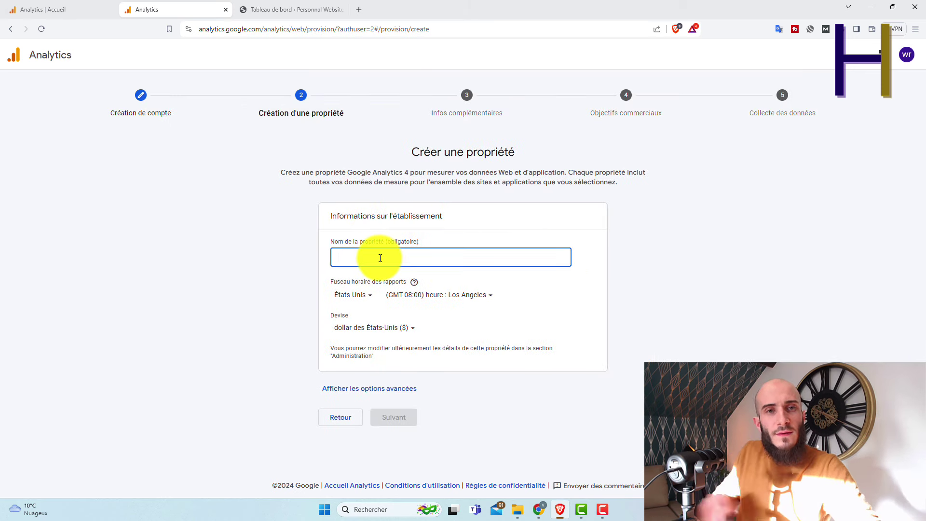
left_click(272, 10)
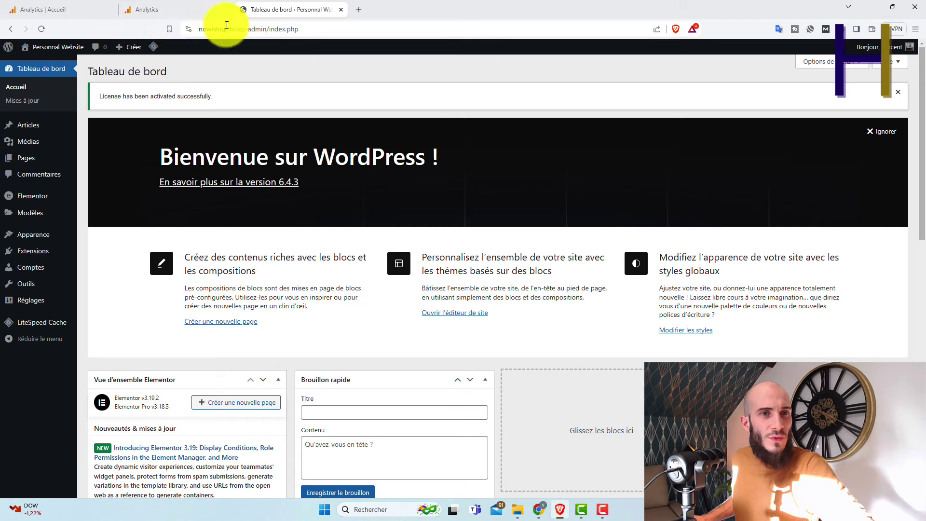
left_click(159, 10)
left_click(343, 262)
type("no")
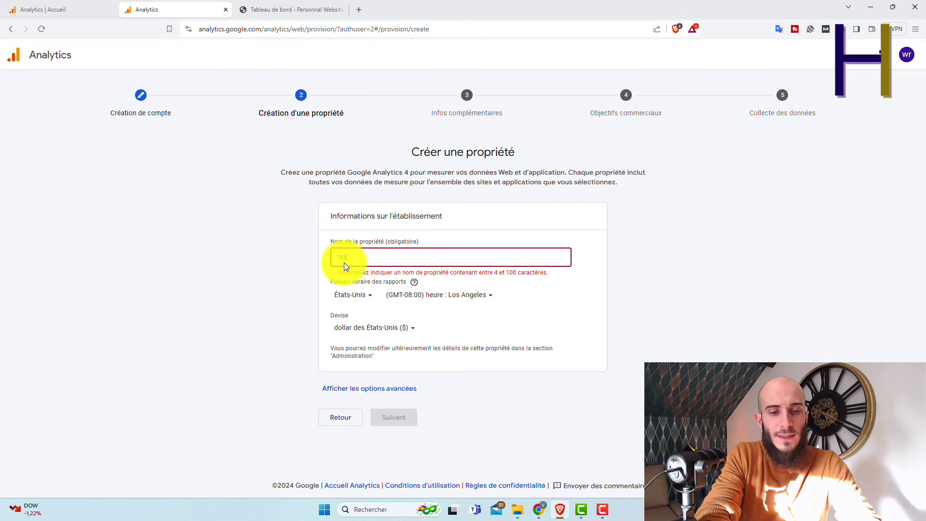
type("wl")
type("shop")
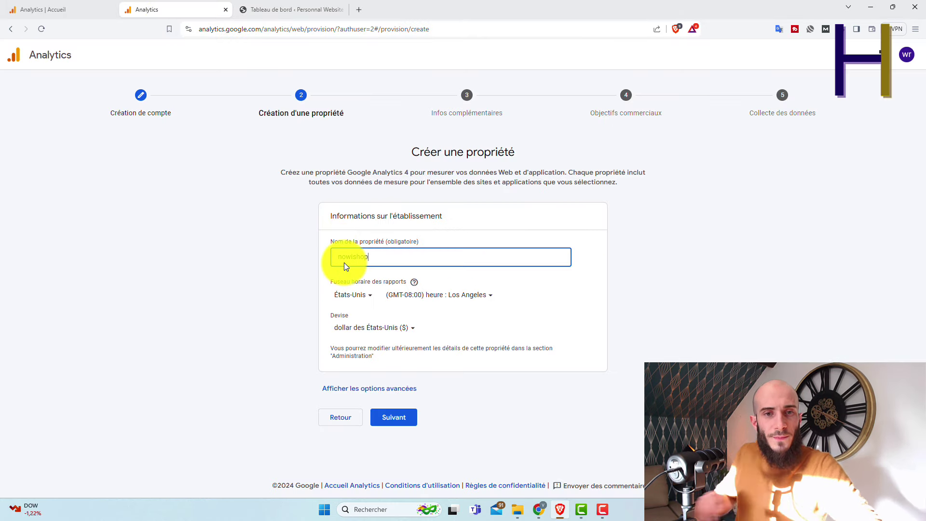
Set the property's reporting time zone to France and its currency to euro (€), and continue to the business details.
key("Tab")
left_click(359, 309)
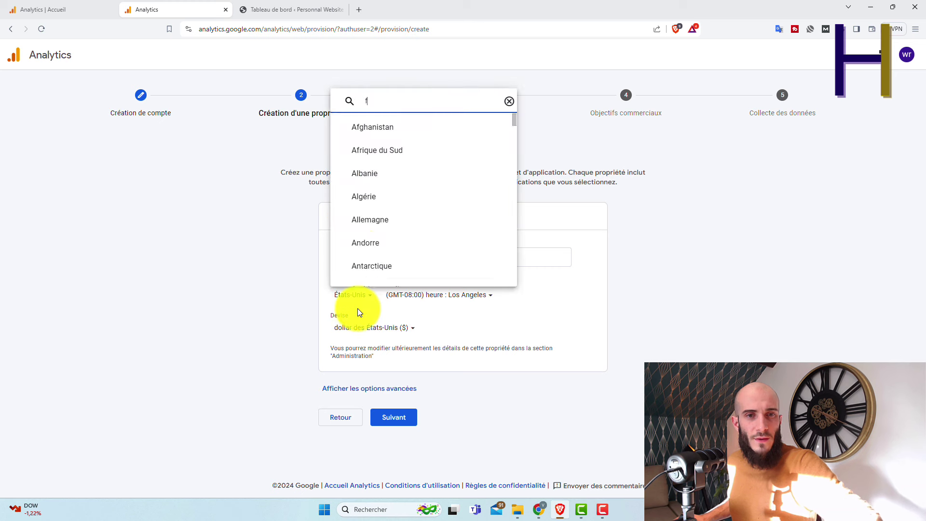
type("fr")
left_click(367, 201)
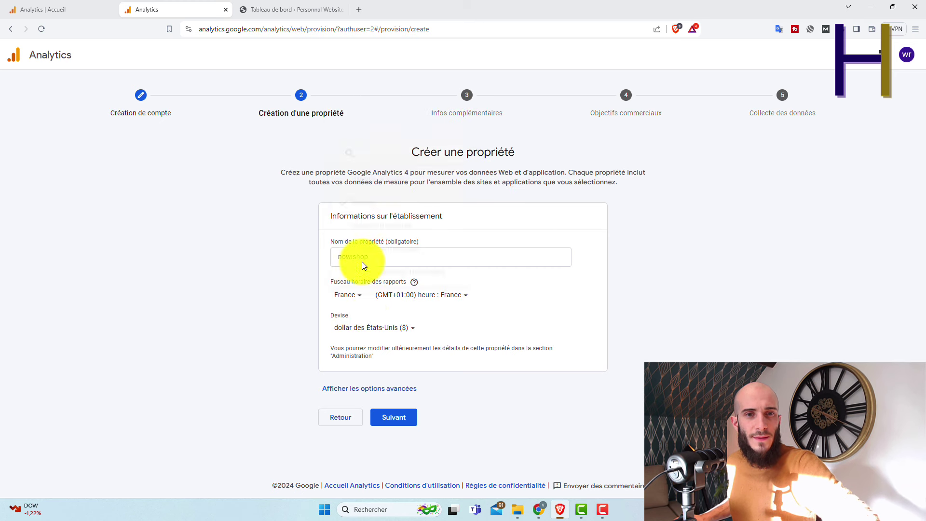
left_click(369, 327)
type("eur")
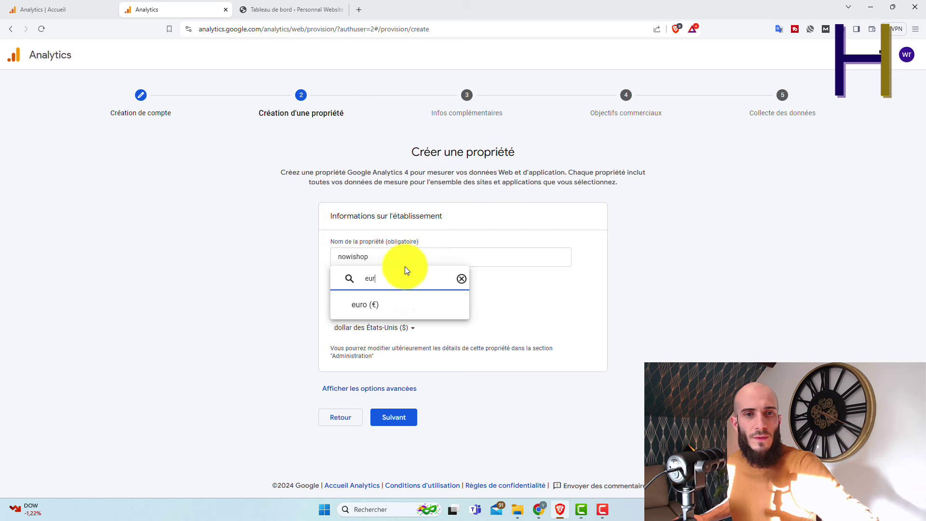
left_click(362, 311)
left_click(394, 415)
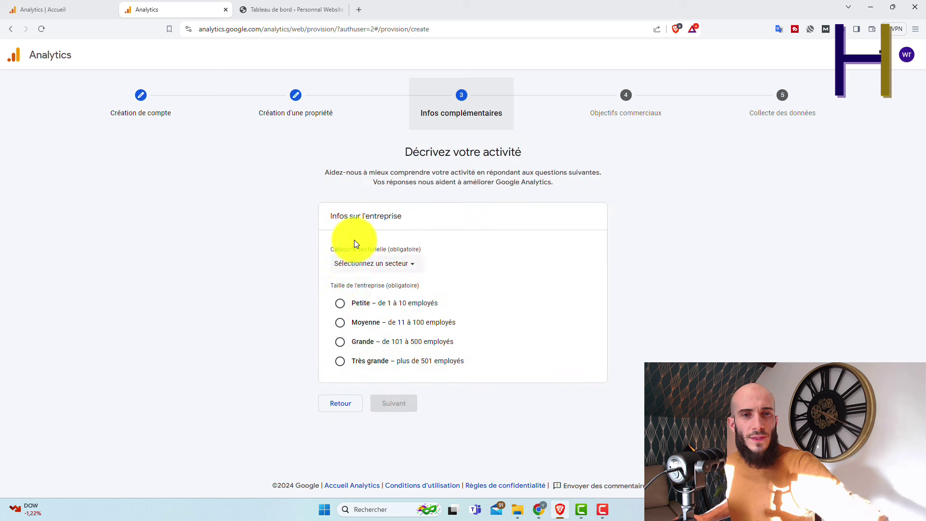
Set the company size to "Petite" and the sector to "Autre secteur d'activité", and continue to the objectives.
left_click(340, 303)
left_click(365, 263)
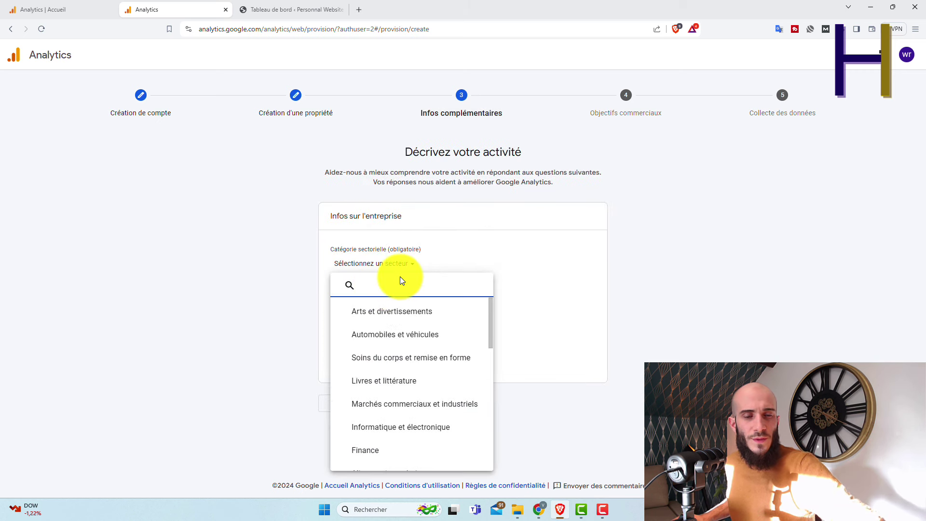
type("au")
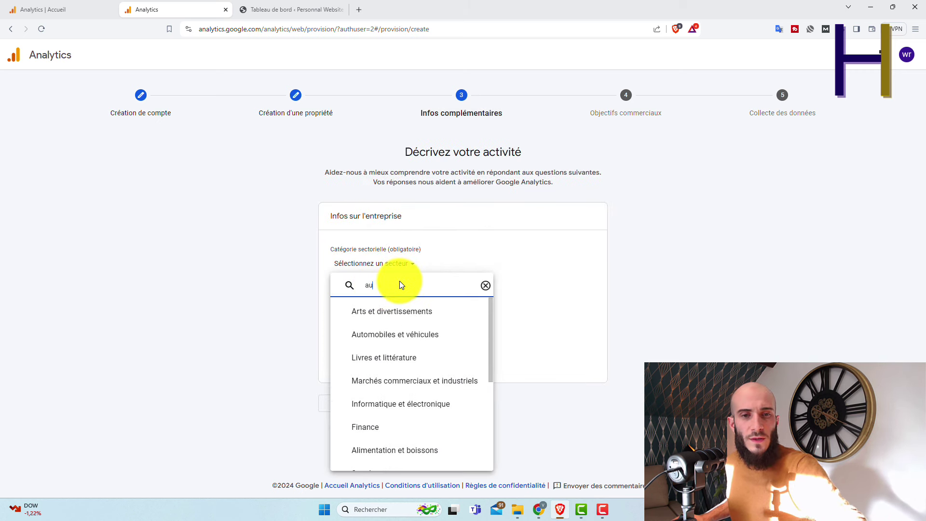
left_click(397, 408)
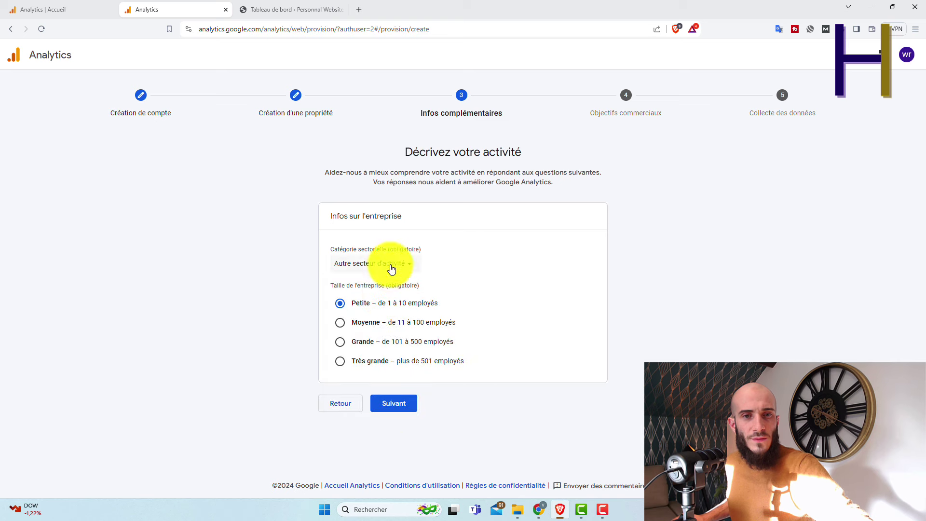
left_click(394, 403)
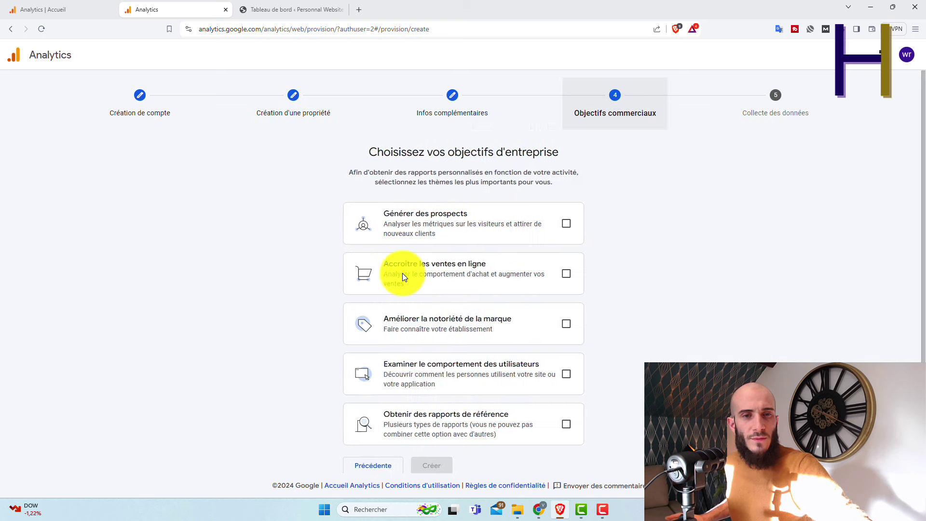
Create the account with the objective "Examiner le comportement des utilisateurs" and accept the terms of use for France, including the data-processing terms.
left_click(561, 375)
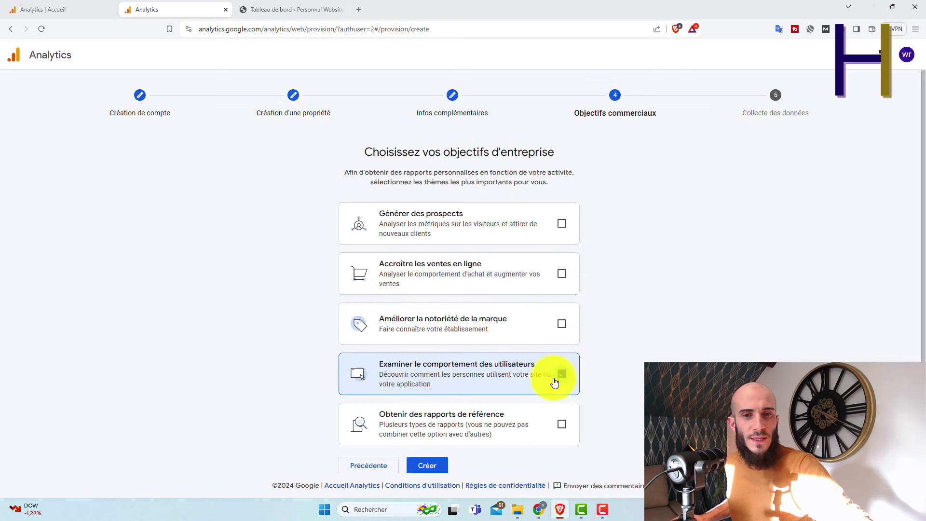
left_click(427, 465)
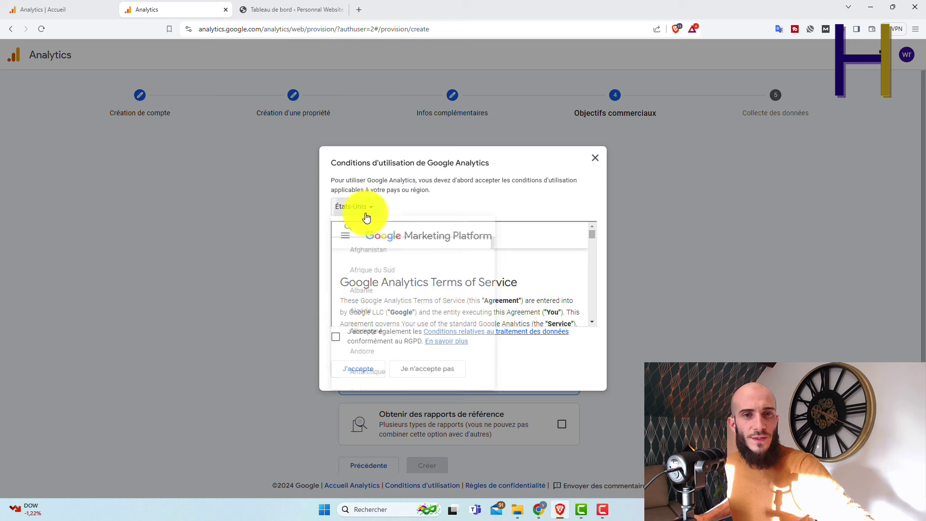
left_click(364, 211)
type("fr")
left_click(386, 275)
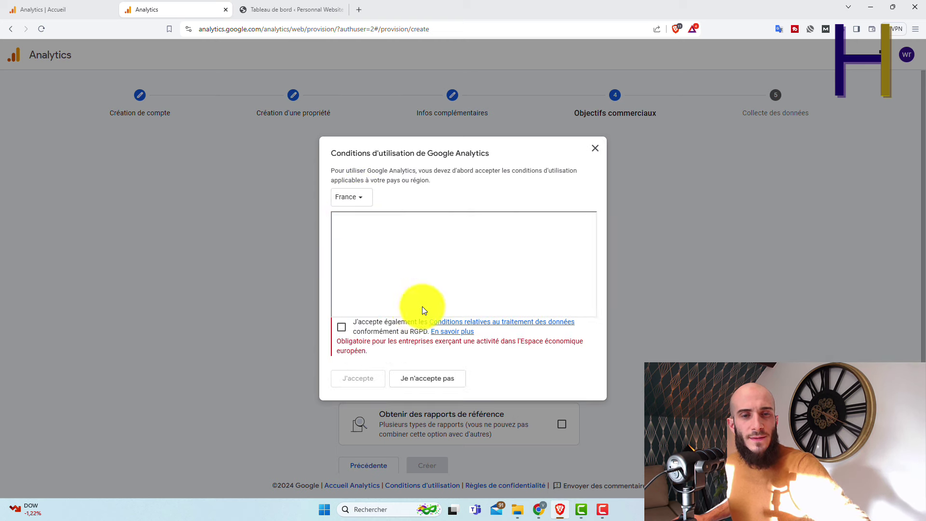
left_click(336, 333)
left_click(362, 371)
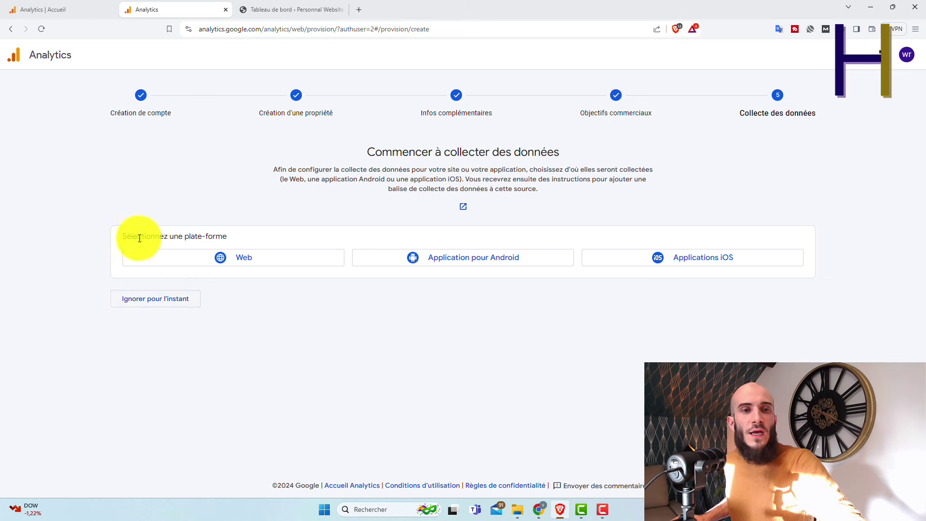
Choose Web as the collection platform and set the stream's website URL to nowishop.fr, copied from the WordPress dashboard's address.
left_click_drag(114, 239, 236, 261)
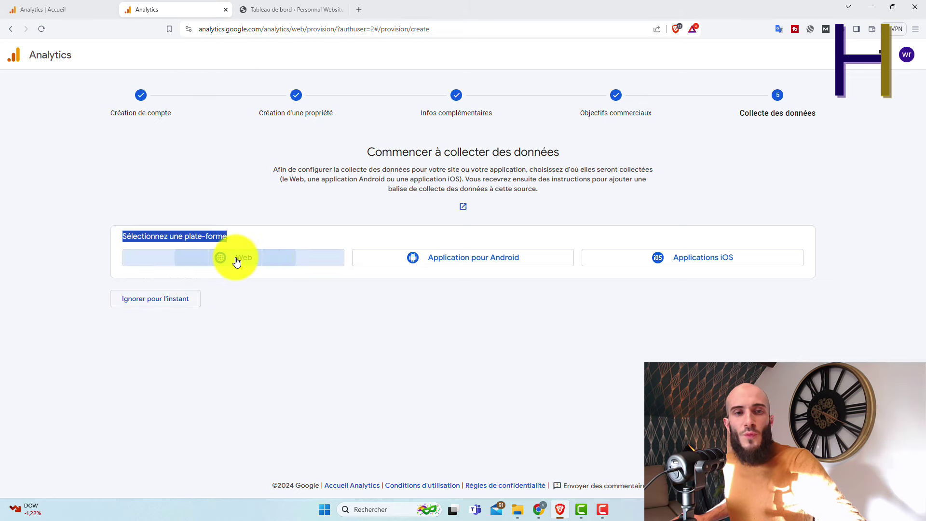
left_click(236, 261)
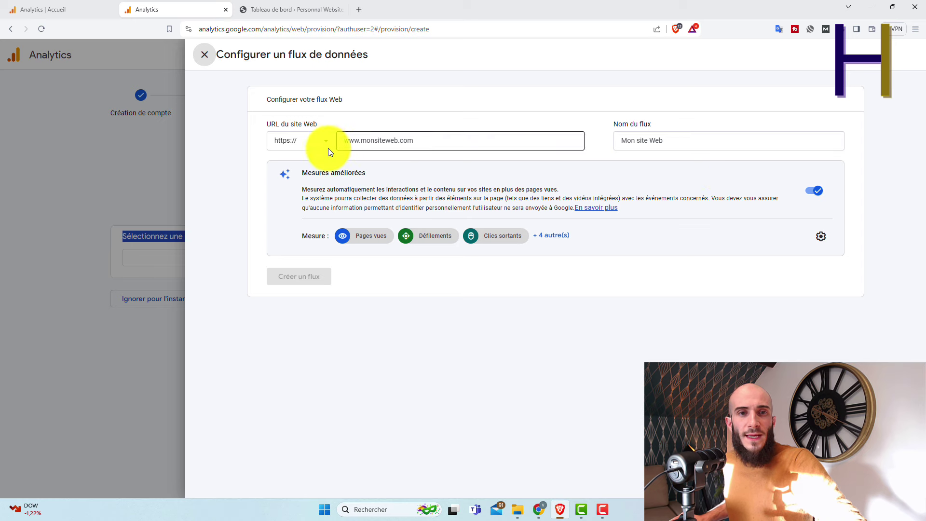
left_click(408, 139)
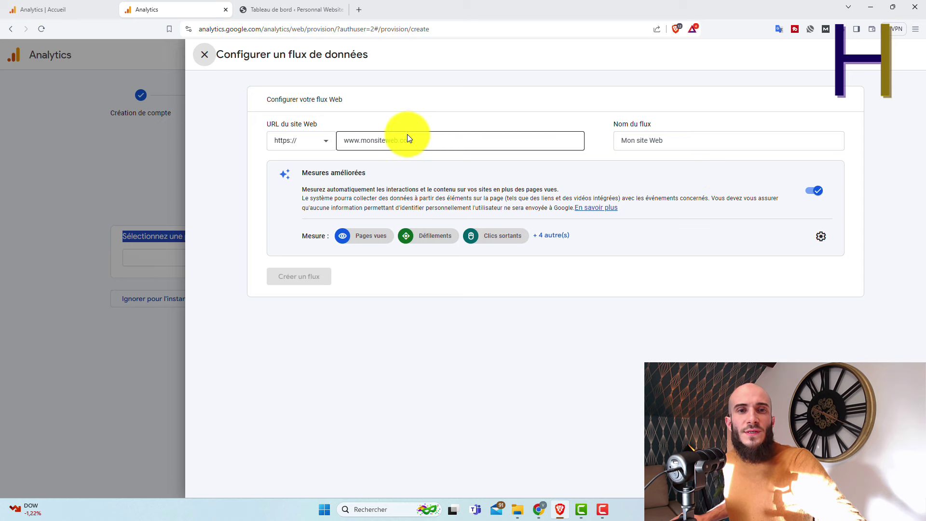
left_click(270, 10)
left_click(223, 32)
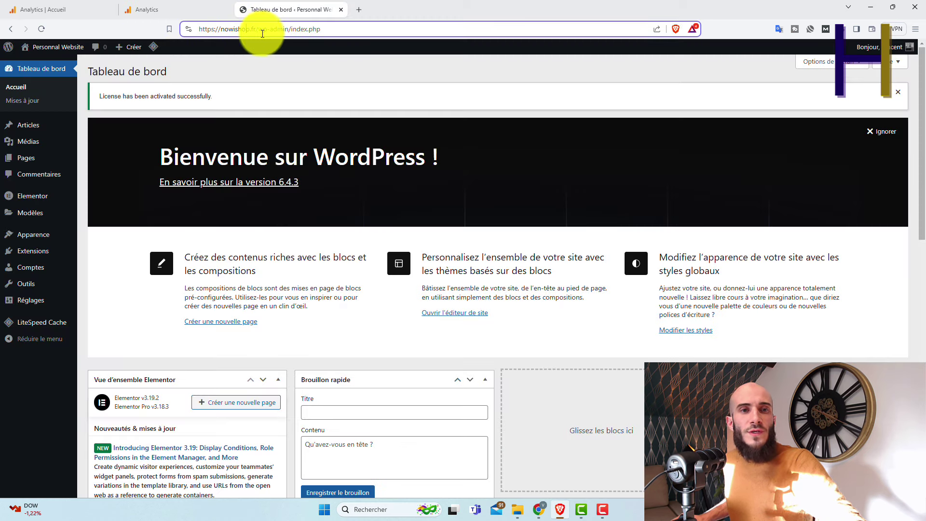
left_click_drag(256, 30, 218, 32)
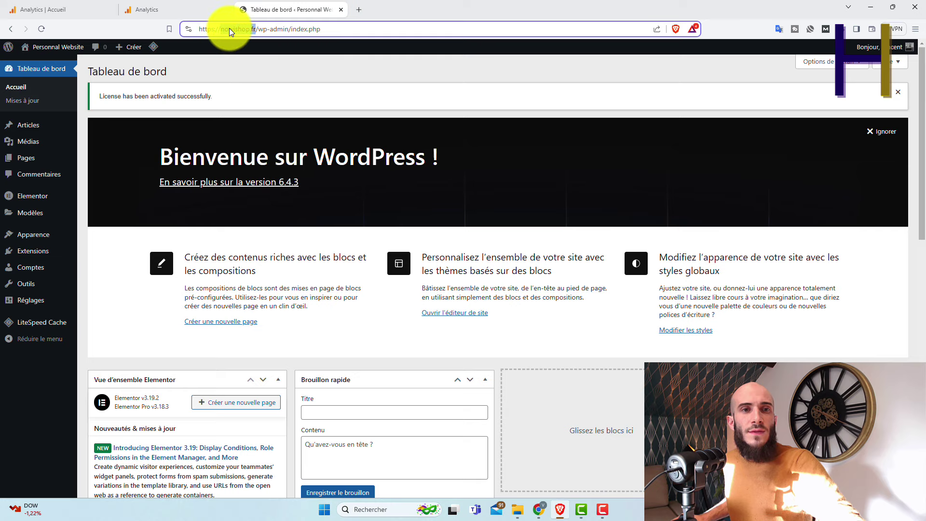
right_click(224, 29)
left_click(244, 77)
left_click(144, 9)
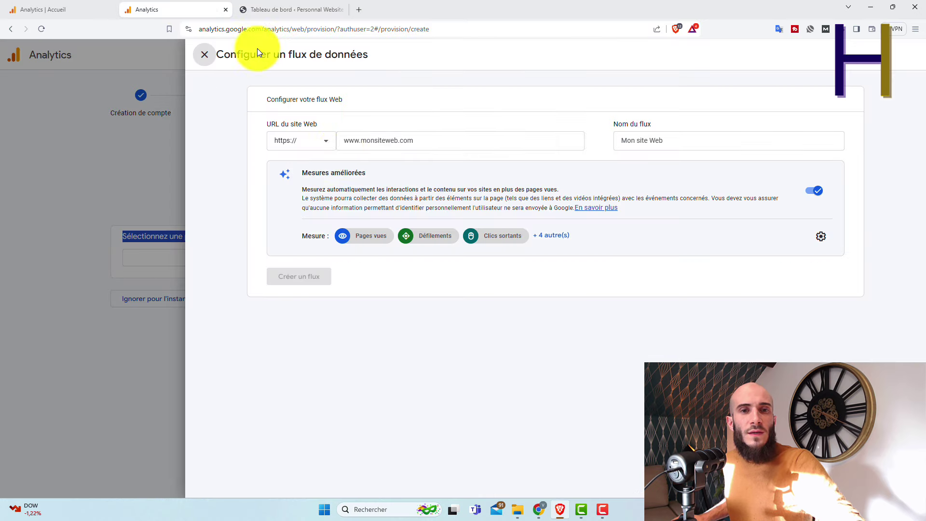
left_click(347, 140)
right_click(348, 141)
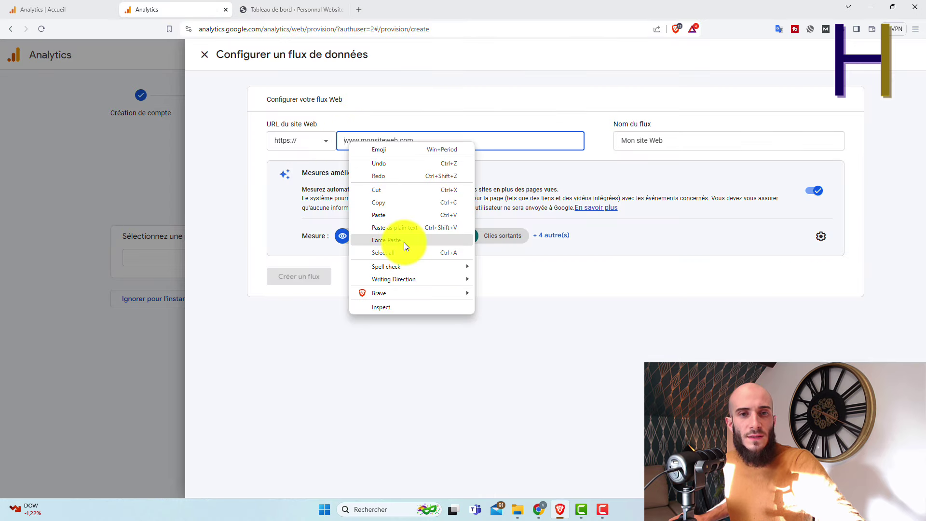
left_click(404, 241)
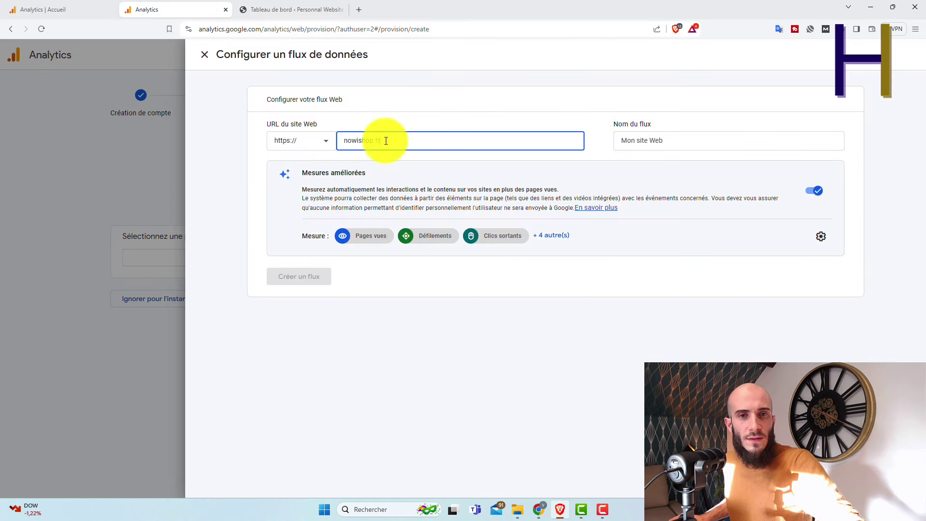
Name the web stream "nowishop" and create it.
left_click(685, 141)
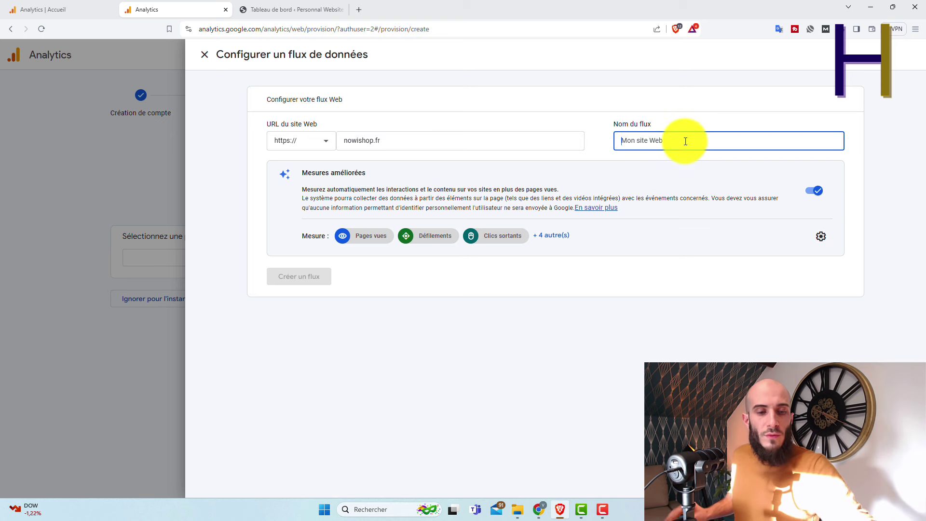
key("ctrl+v")
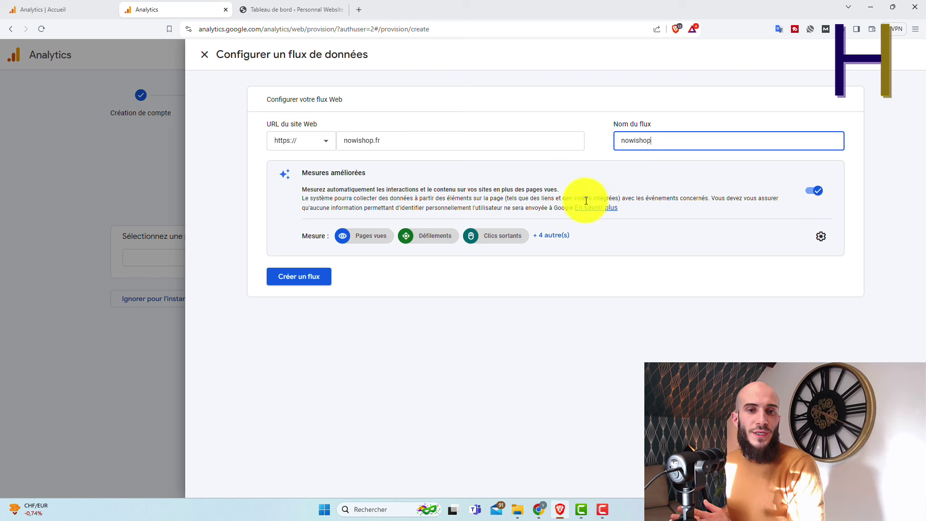
left_click(301, 279)
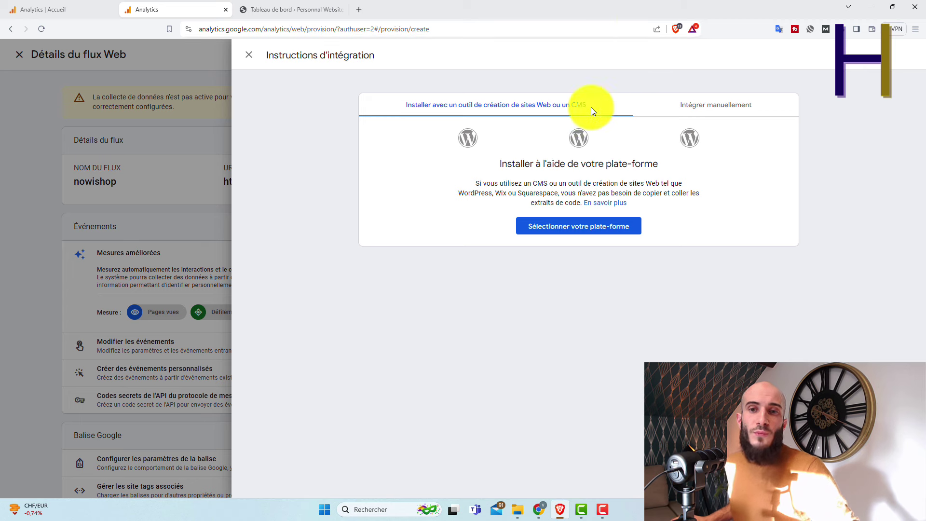
Show the manual integration instructions for the stream and copy the full Google tag code.
left_click(695, 114)
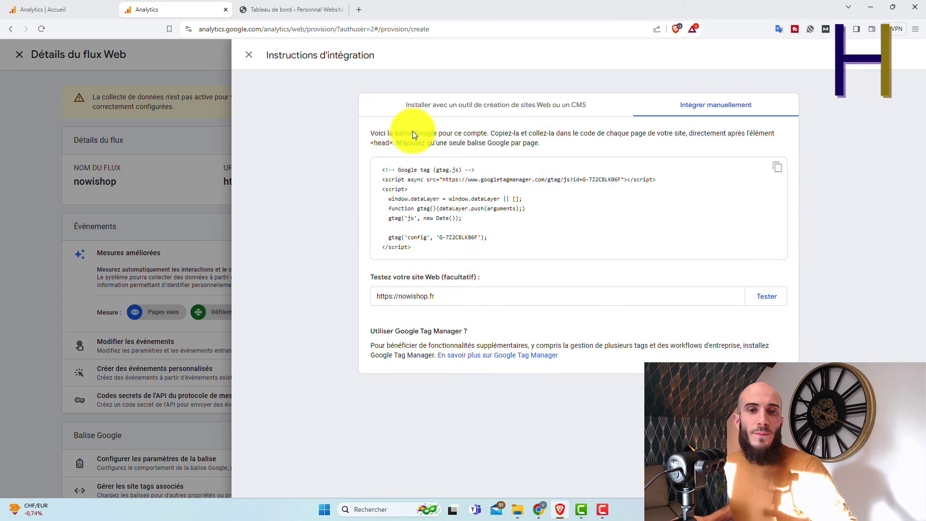
left_click_drag(412, 247, 380, 170)
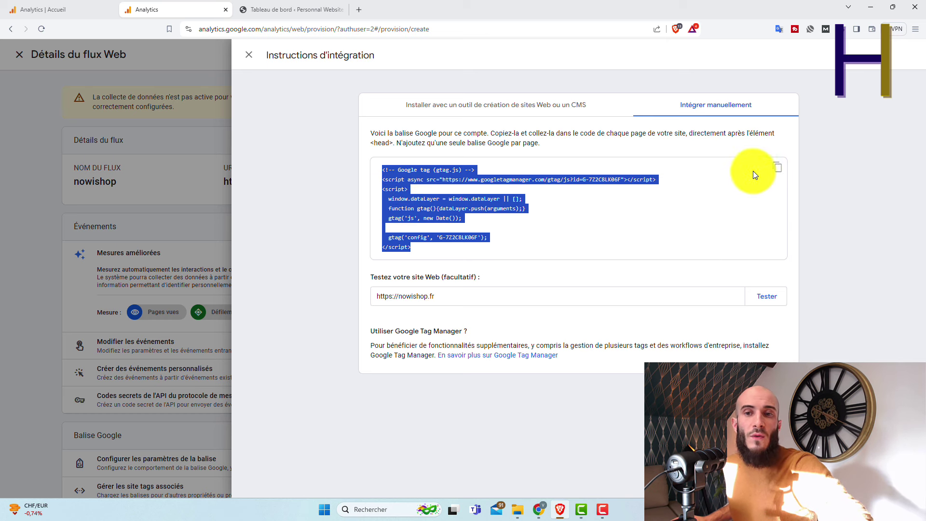
left_click(778, 169)
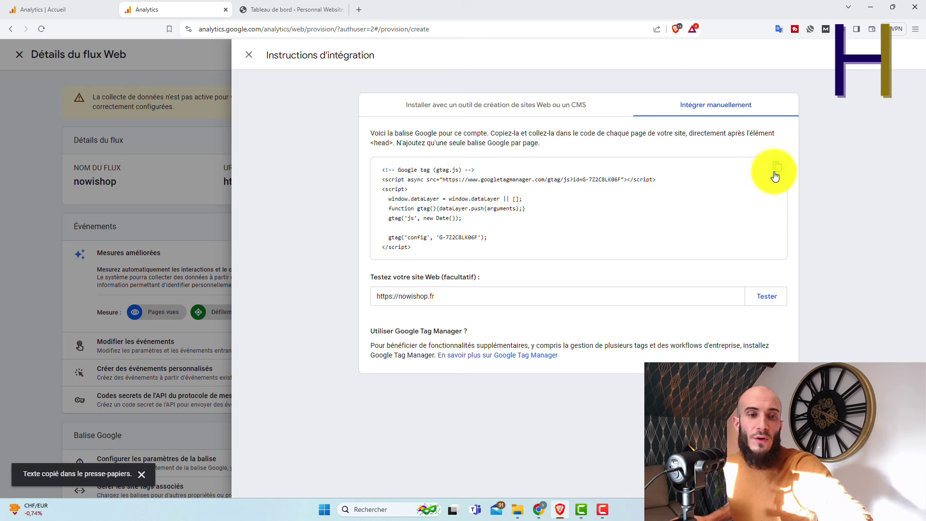
left_click(776, 174)
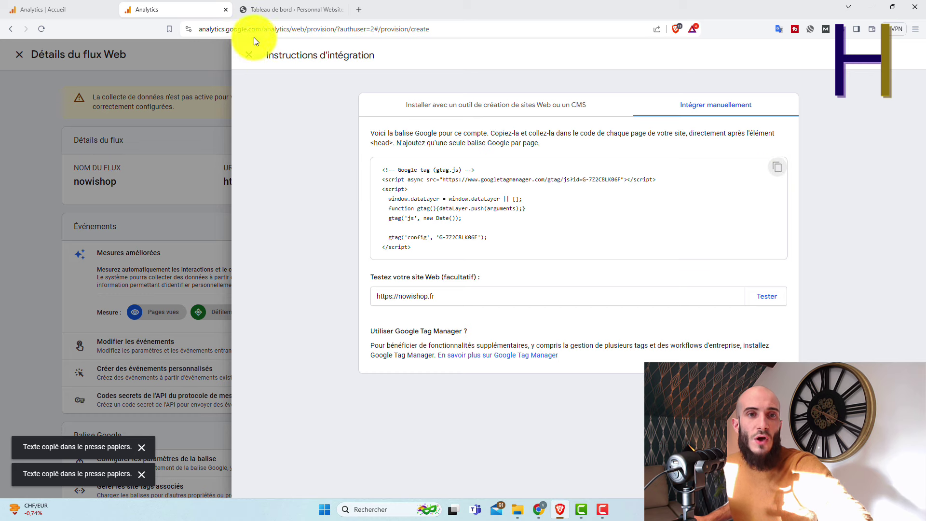
In the WordPress dashboard, create an Elementor custom code titled "Google Analytics" in the <head> location and paste the copied Google tag into it.
left_click(271, 13)
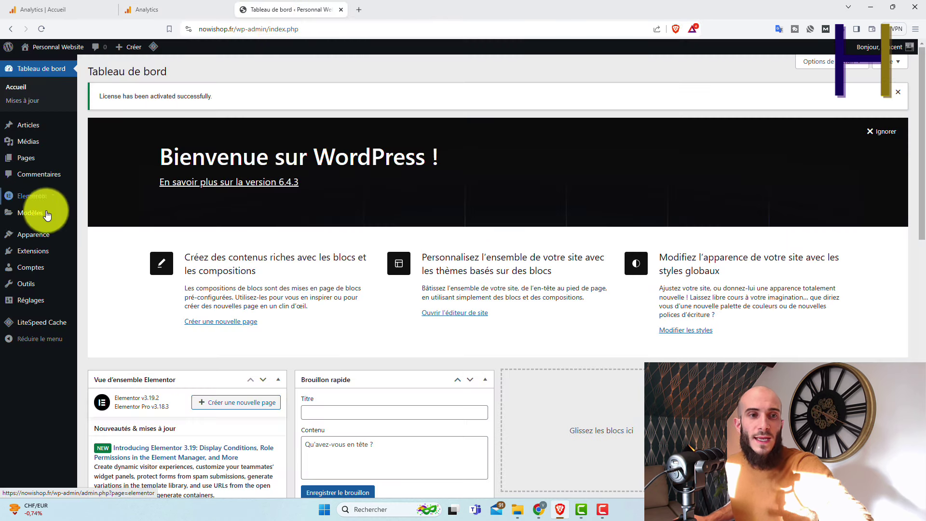
mouse_move(48, 213)
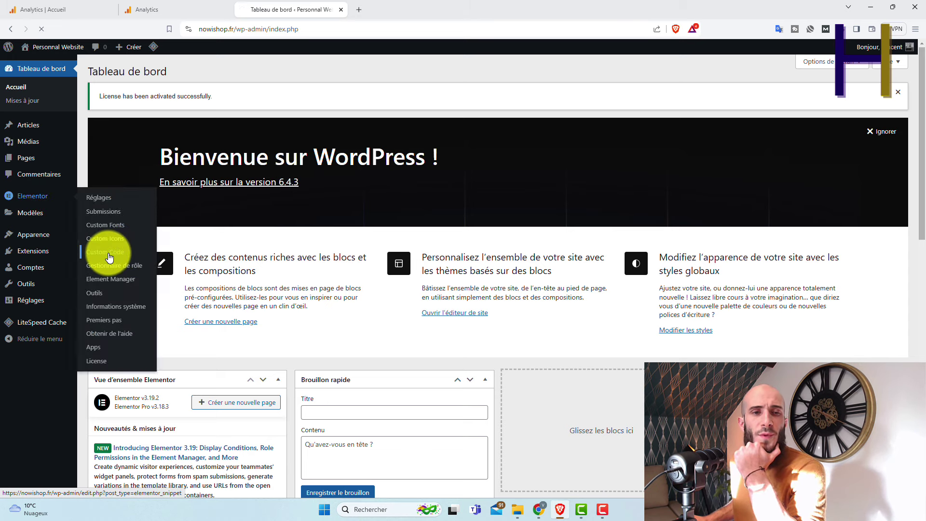
left_click(109, 258)
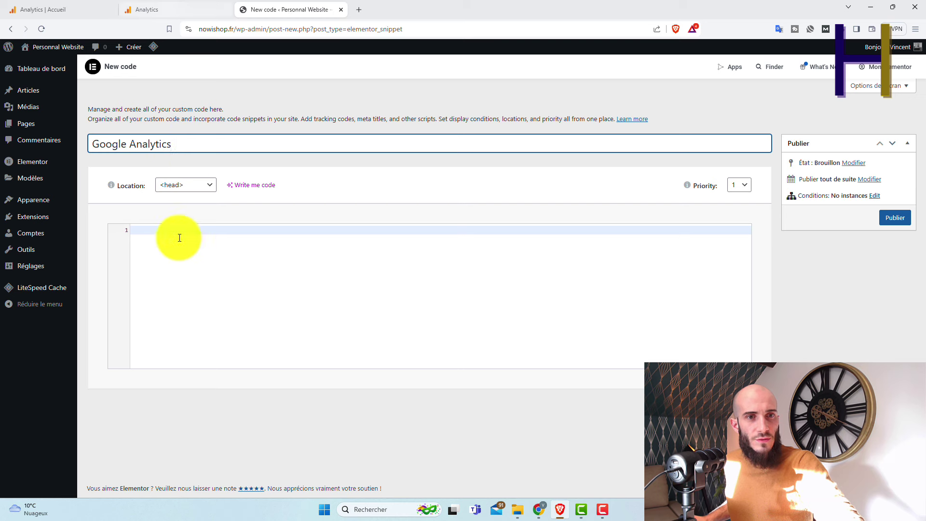
left_click(159, 231)
right_click(160, 231)
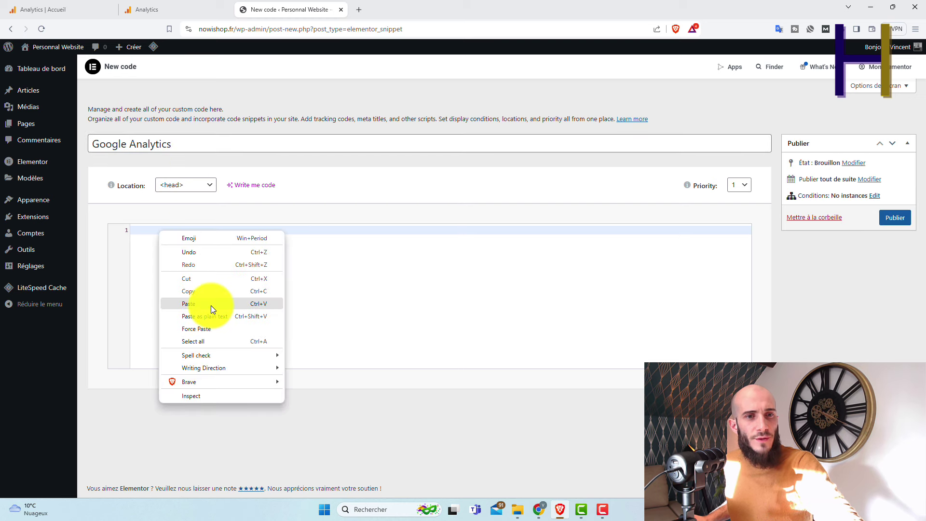
left_click(212, 305)
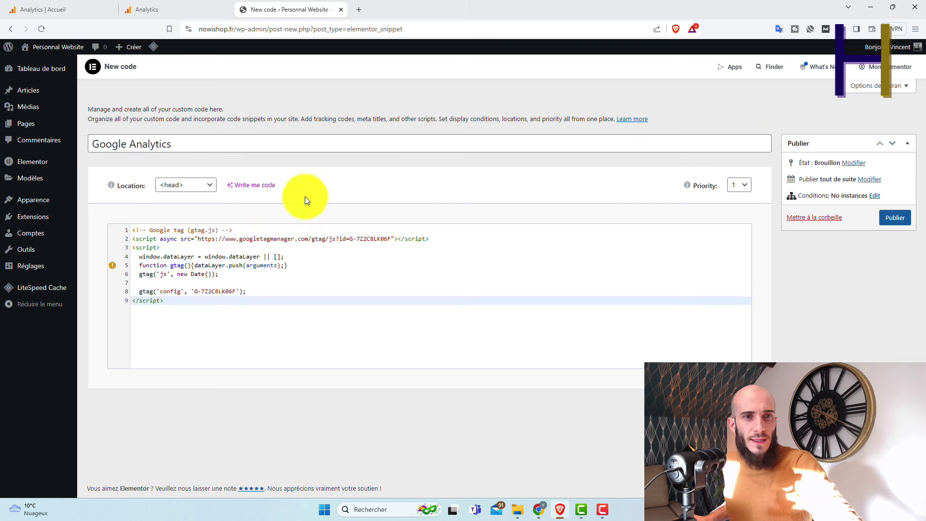
Publish the Google Analytics snippet with the condition Include "Entire Site".
left_click(894, 218)
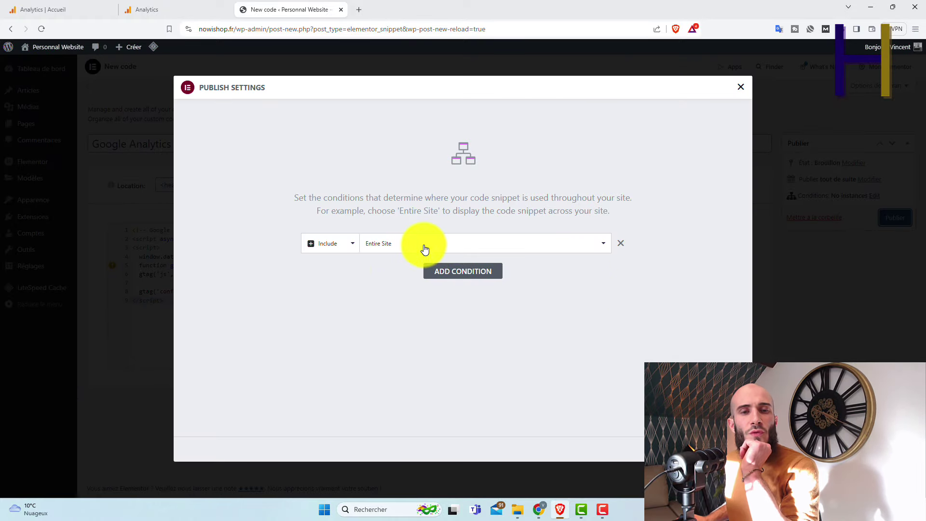
left_click(424, 247)
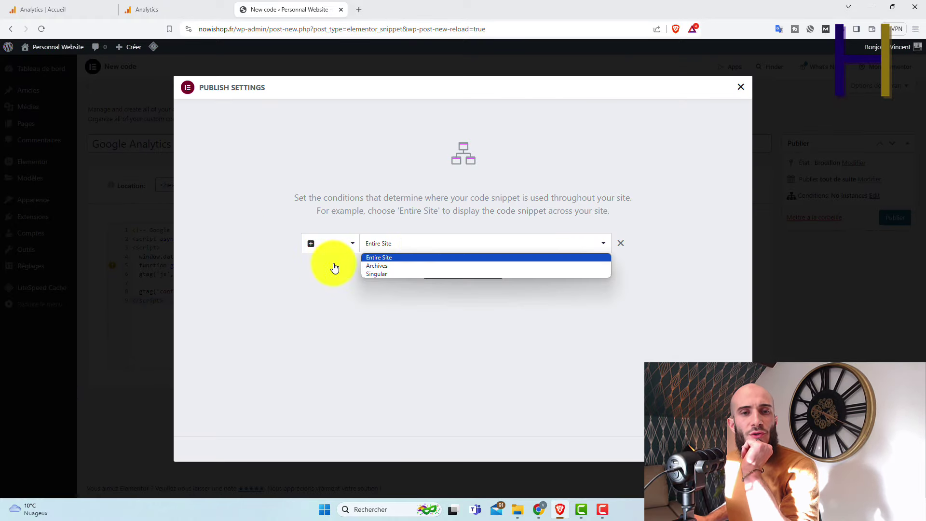
left_click(406, 259)
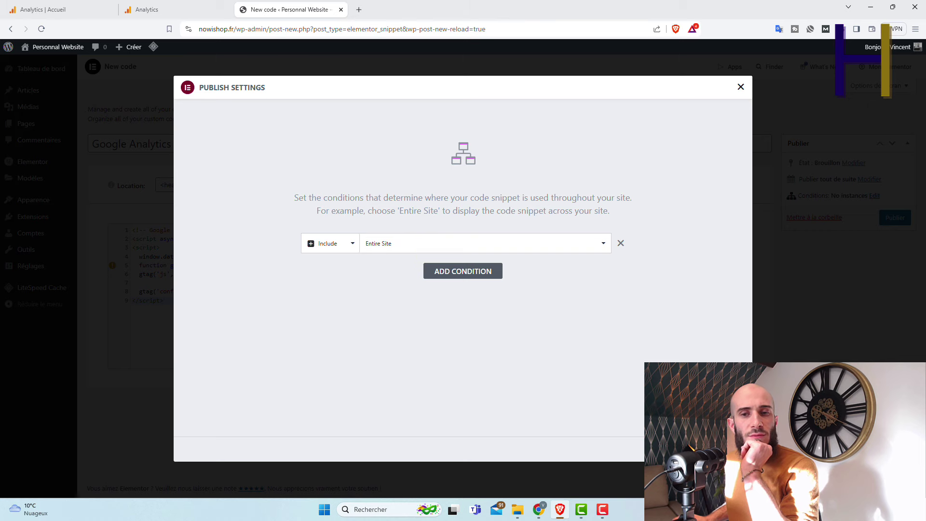
left_click(717, 449)
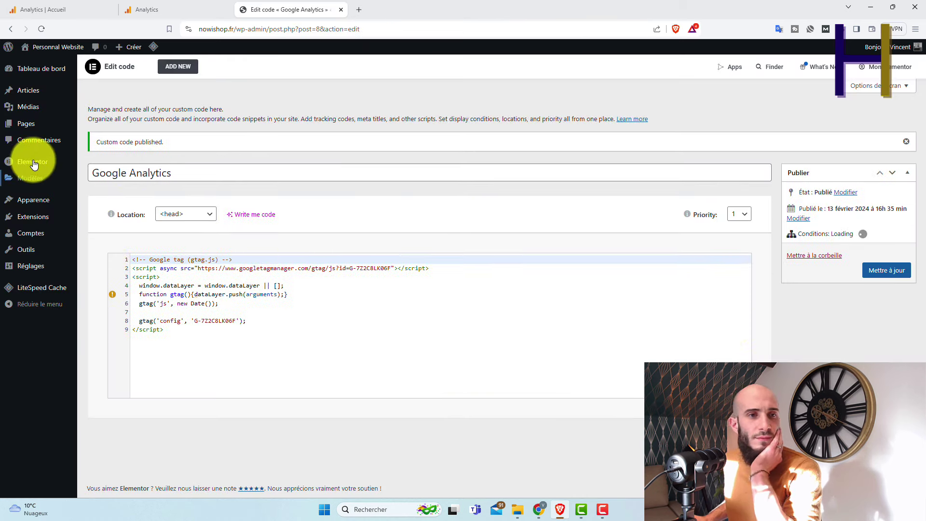
mouse_move(37, 168)
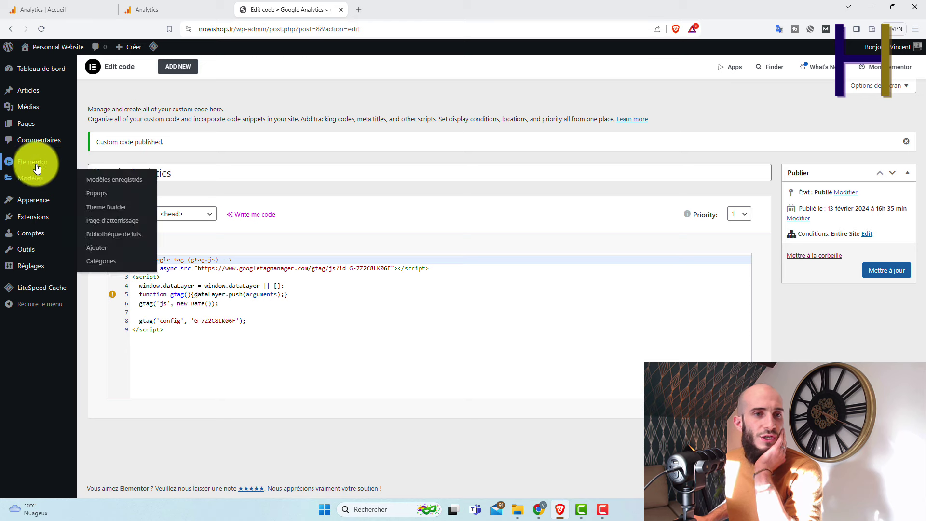
left_click(114, 219)
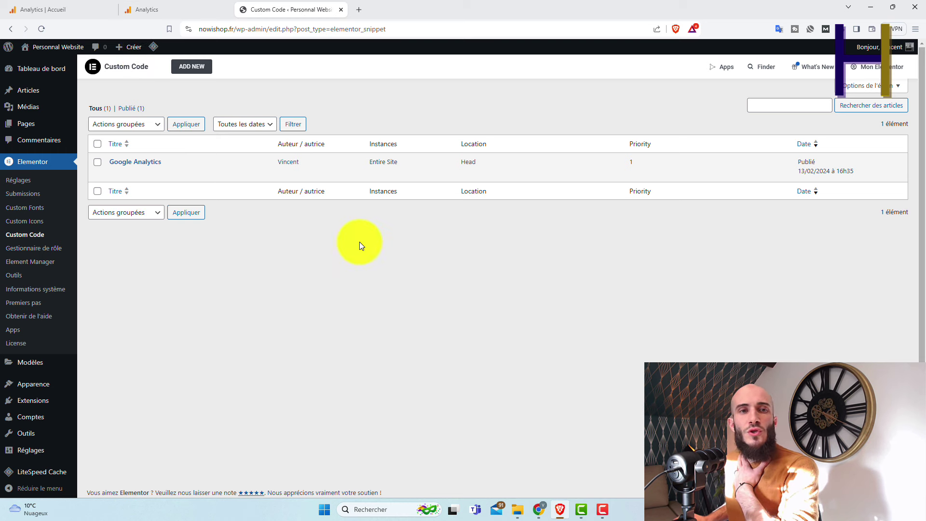
left_click(174, 8)
left_click(774, 298)
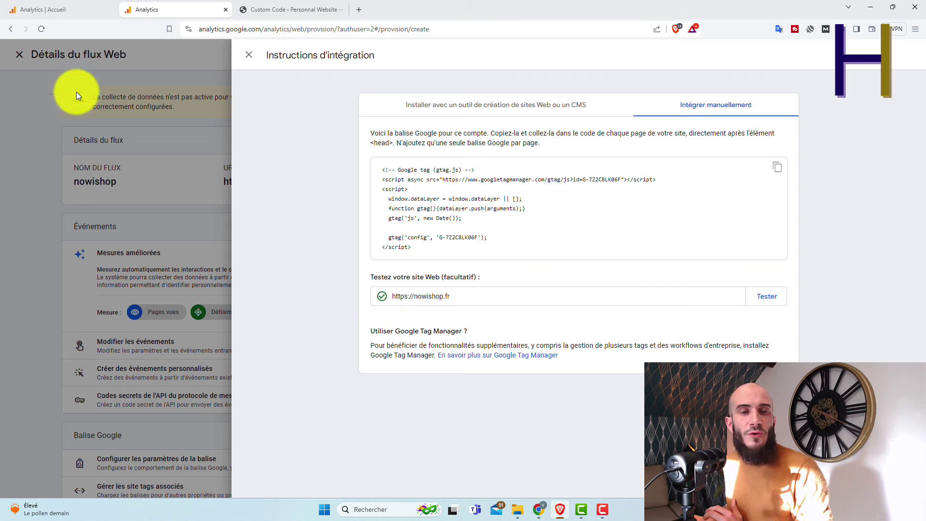
Close the integration instructions and stream details, finish the data collection setup and go to the property's home page.
left_click(249, 54)
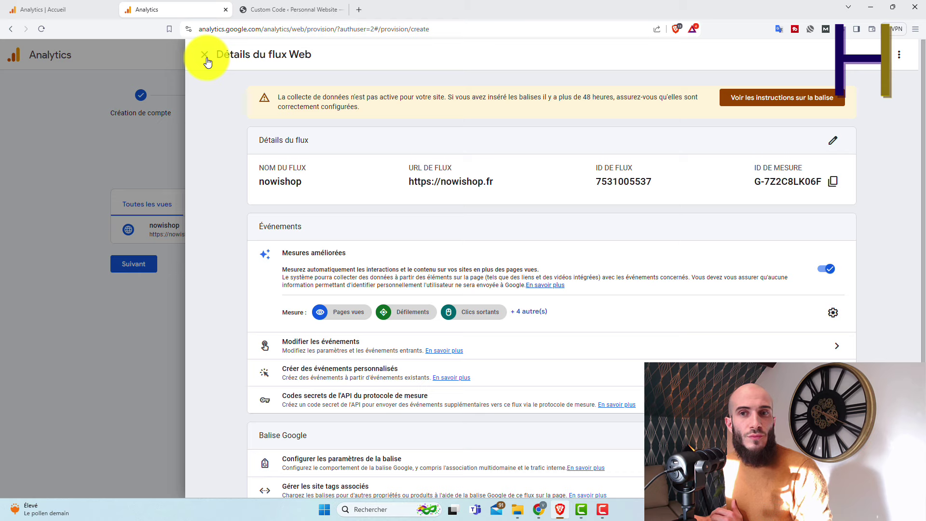
scroll(478, 243, "down", 1)
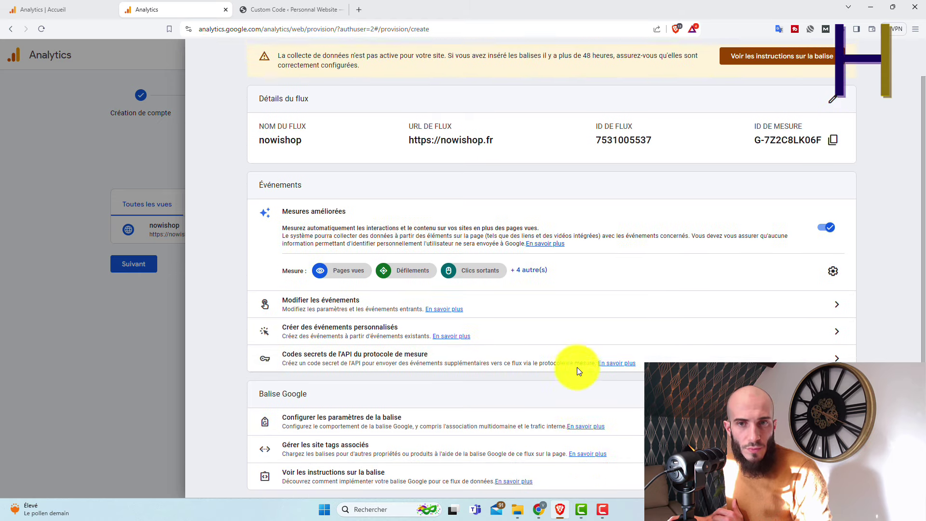
scroll(577, 367, "up", 1)
left_click(206, 56)
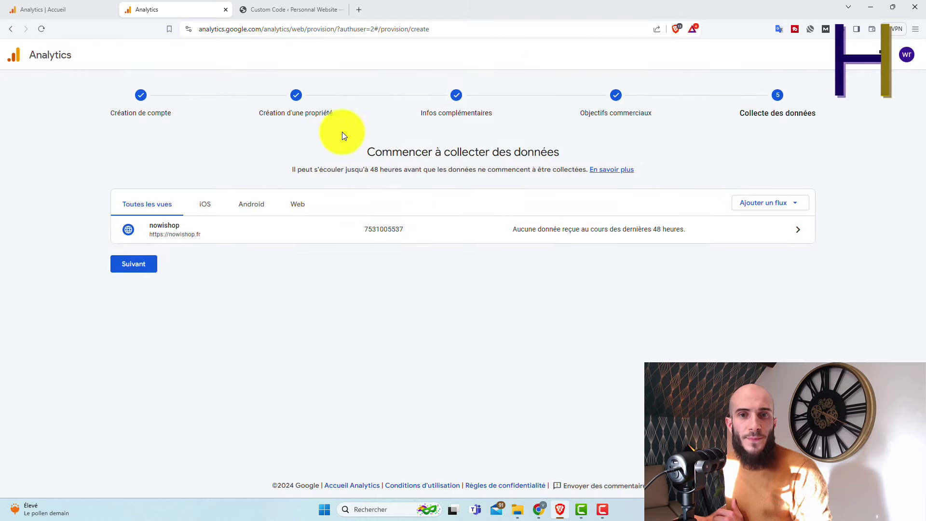
left_click(139, 265)
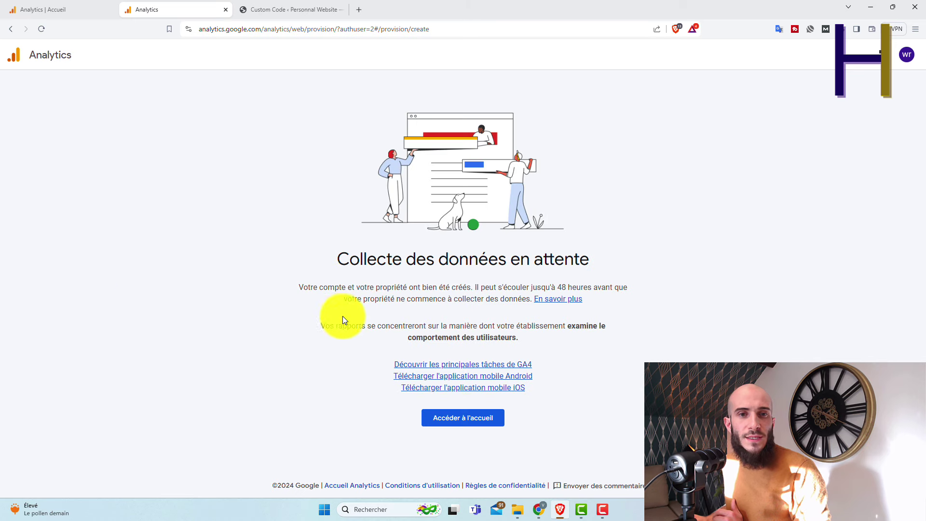
left_click(471, 421)
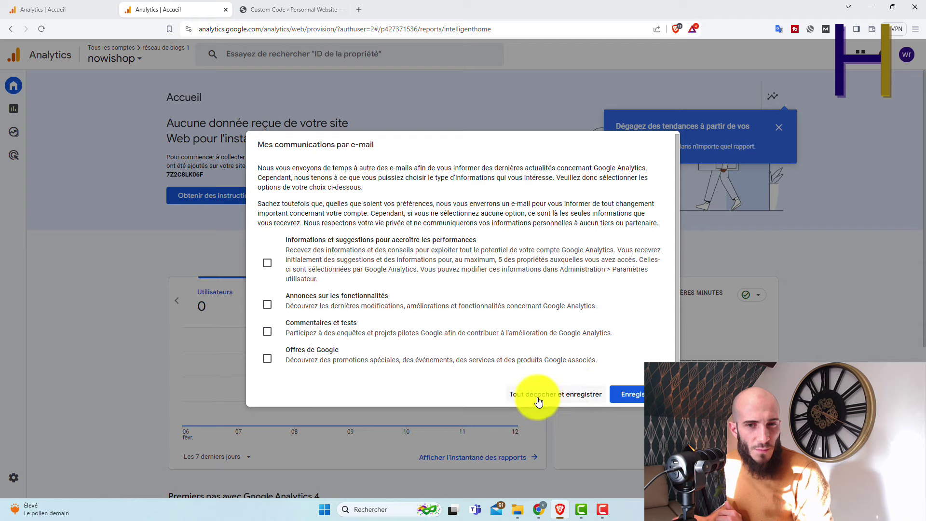
Decline all e-mail communications from Analytics, dismiss the insights tip and look over the home page's overview cards.
left_click(569, 394)
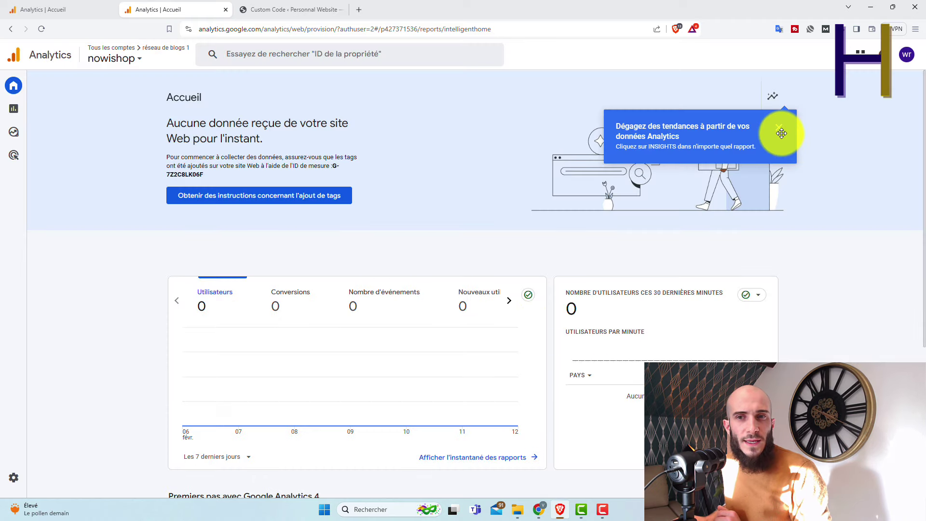
left_click(780, 130)
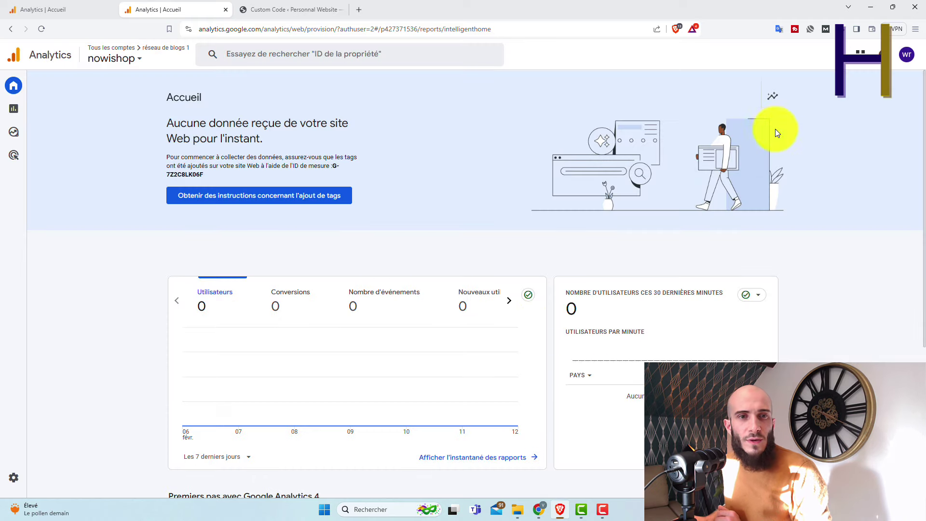
scroll(269, 234, "down", 3)
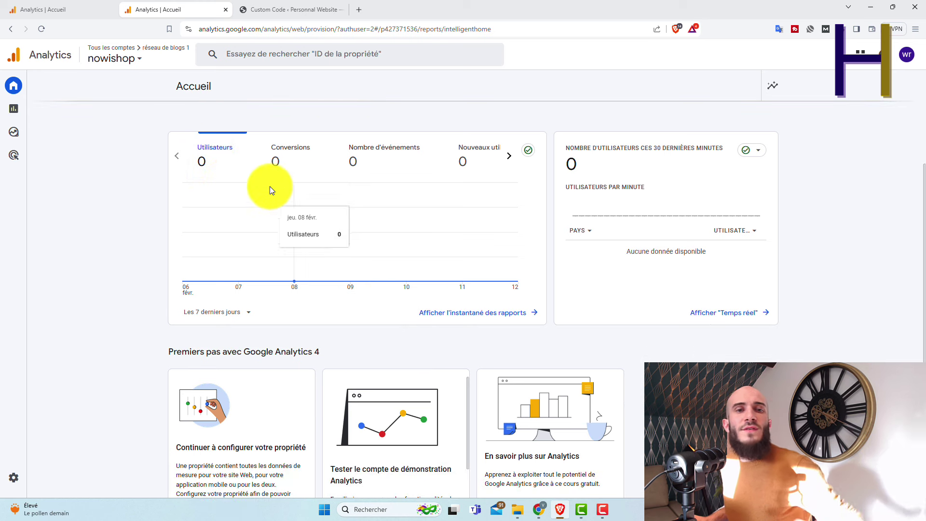
Look over the rest of the home page and examine which account and properties the account picker lists for nowishop.
scroll(580, 288, "down", 2)
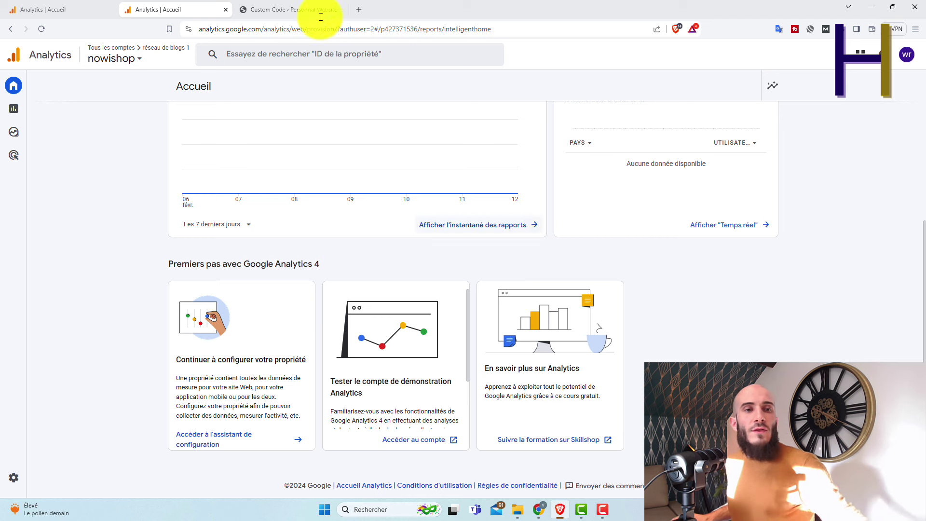
left_click(136, 60)
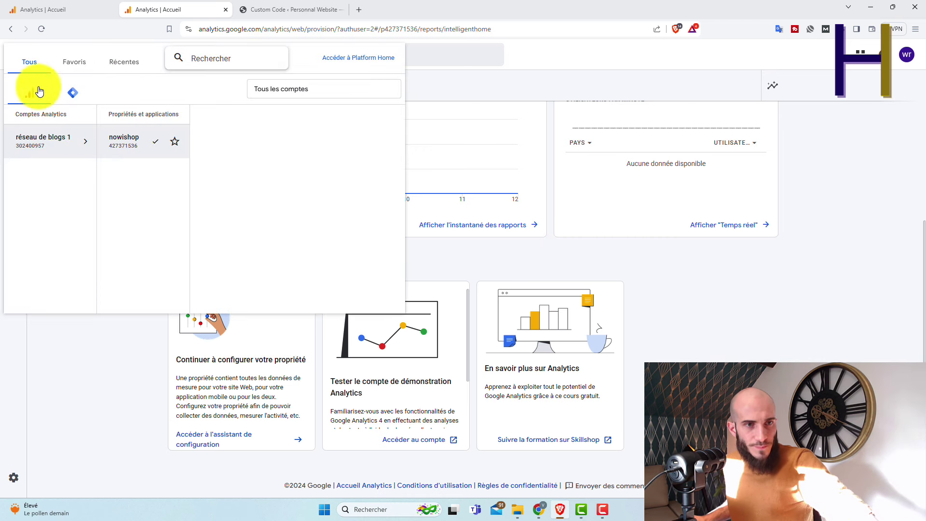
mouse_move(62, 140)
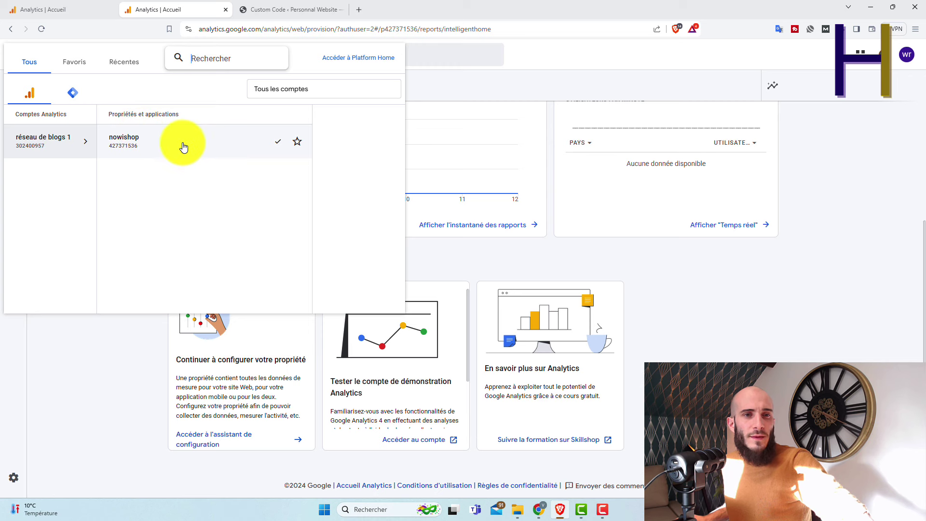
left_click(91, 372)
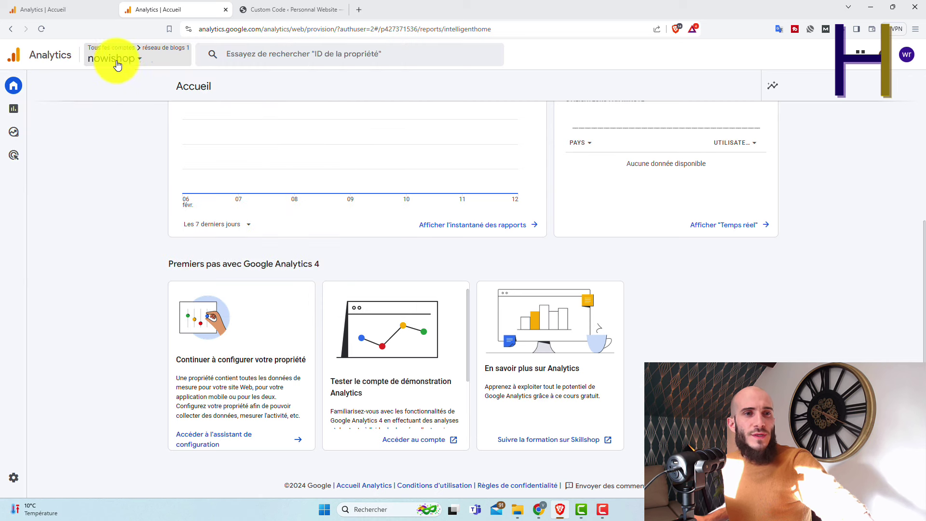
left_click(142, 58)
left_click(71, 340)
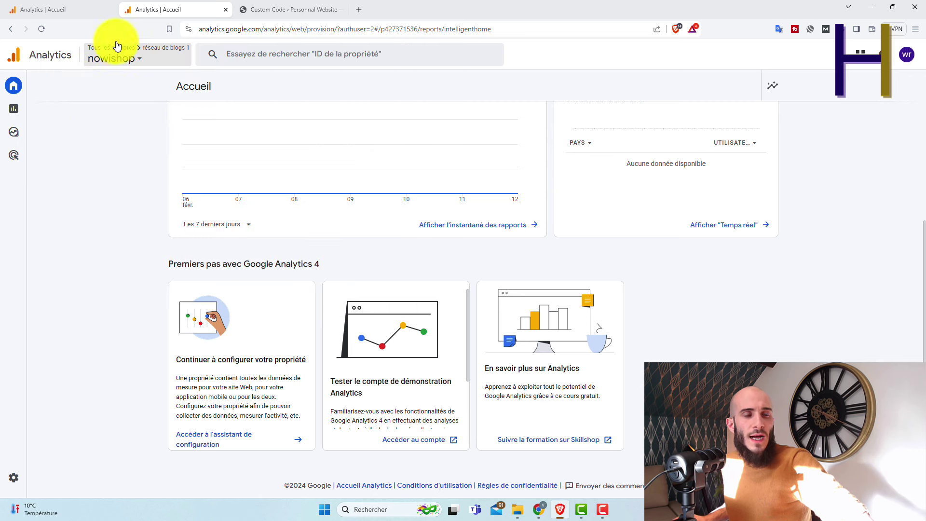
left_click(139, 58)
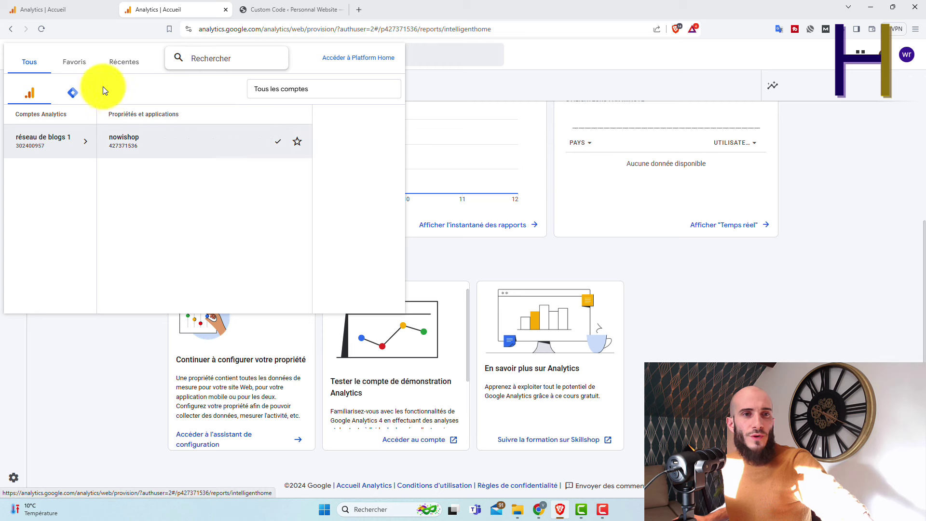
left_click(115, 364)
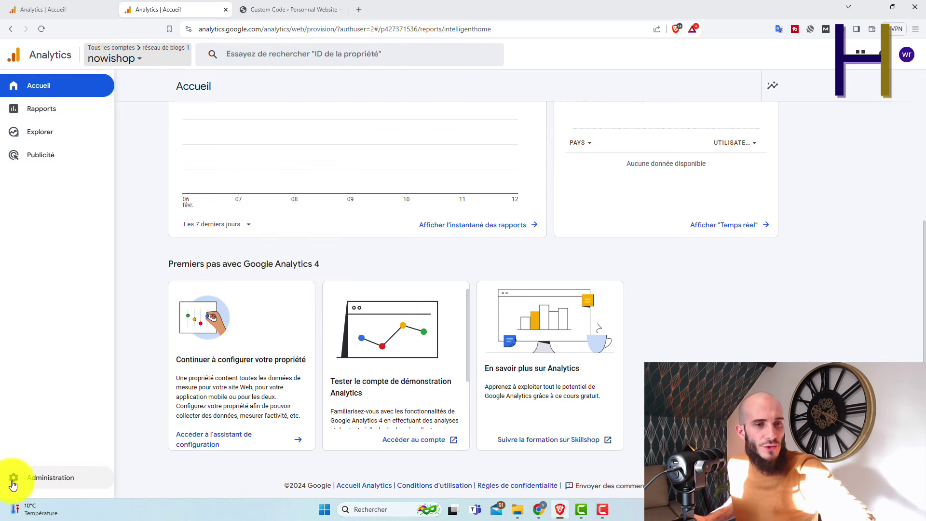
left_click(127, 59)
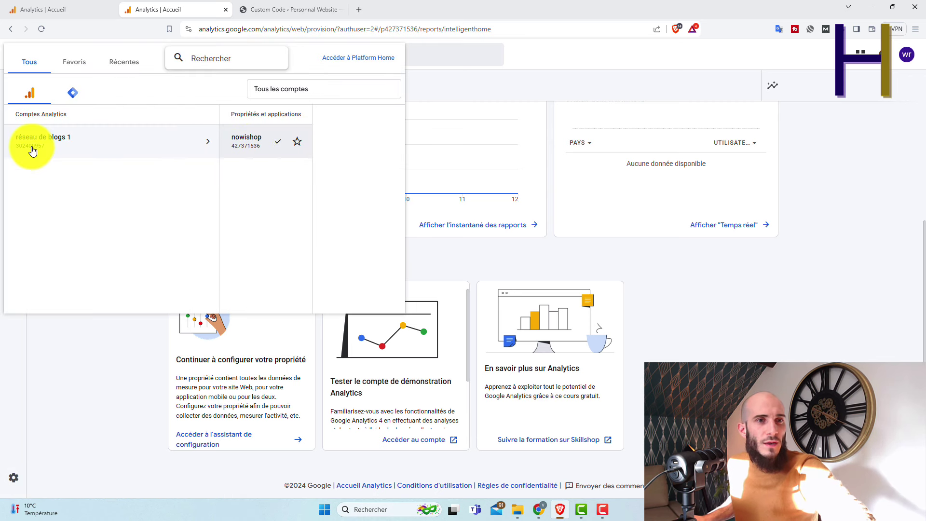
left_click(65, 342)
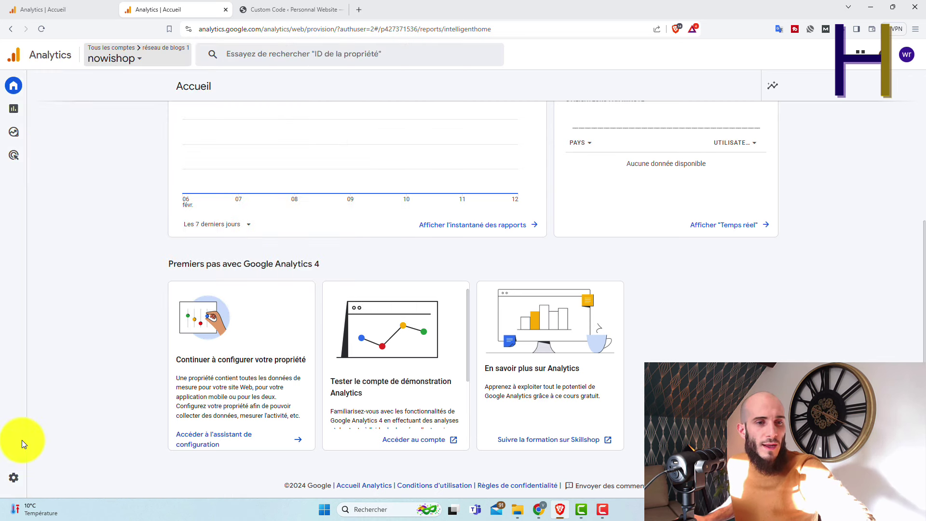
Open the Administration settings, view the form for creating a new property and quit it without creating one.
left_click(21, 478)
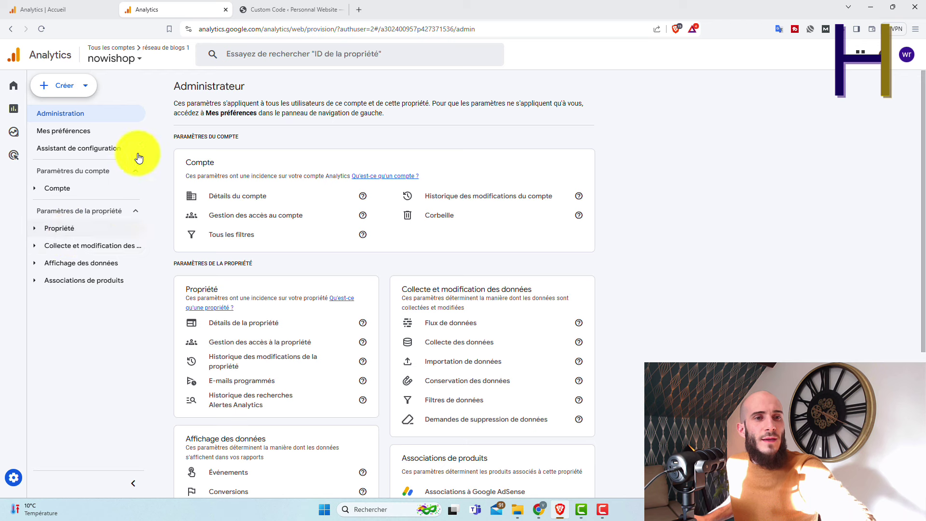
left_click(87, 87)
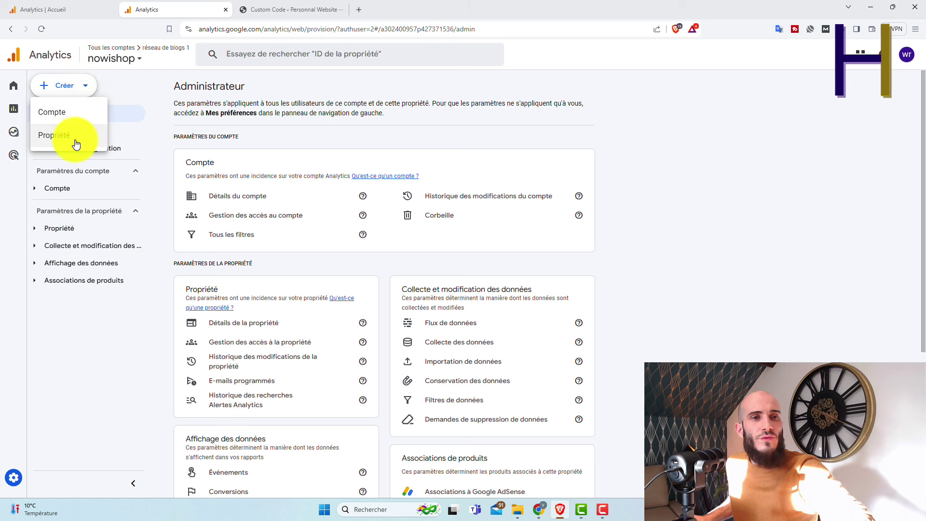
left_click(56, 136)
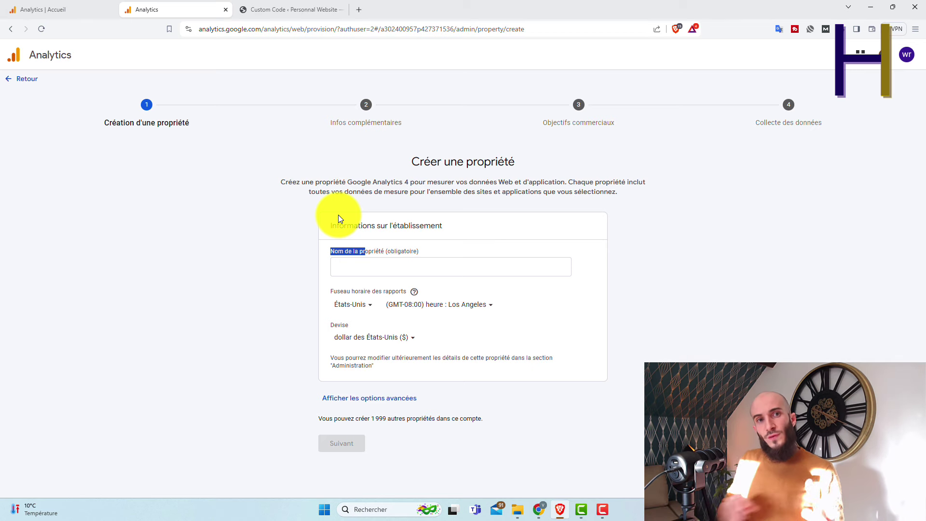
left_click(314, 8)
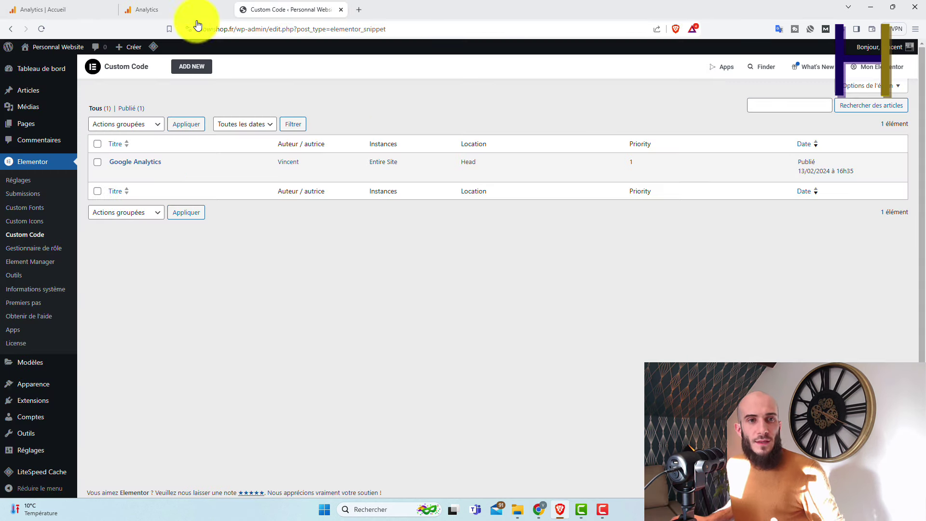
left_click(177, 8)
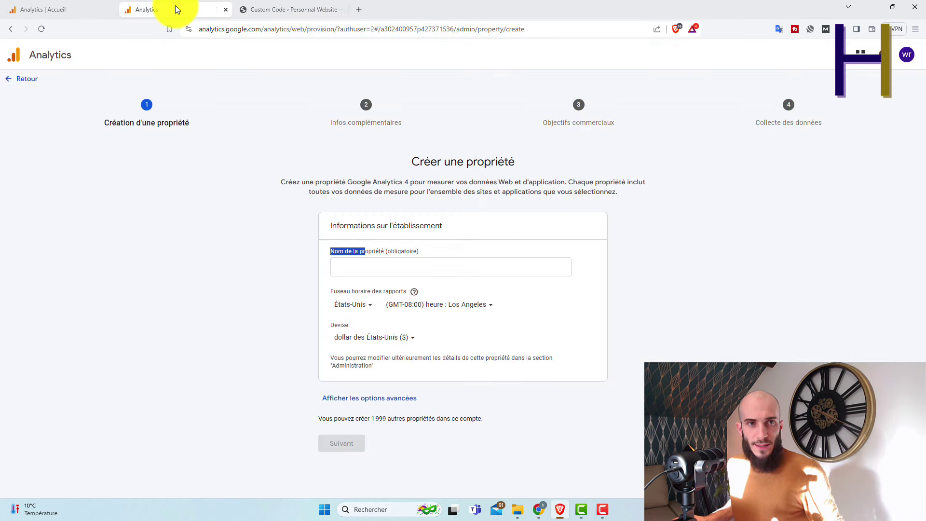
left_click(14, 86)
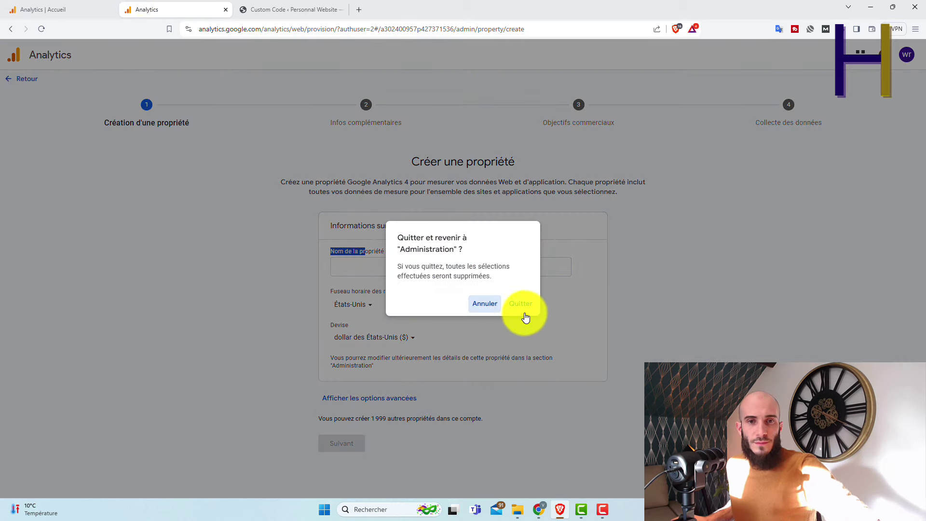
left_click(525, 314)
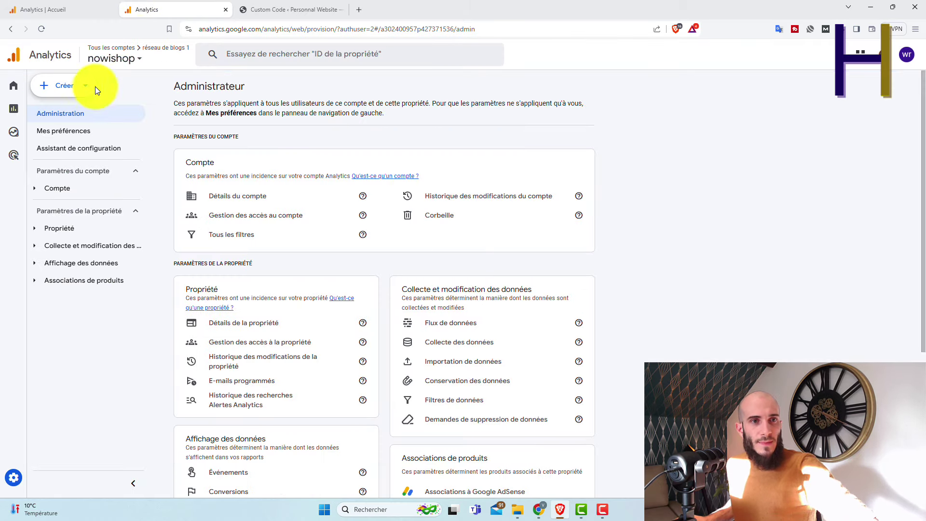
View the form for creating a new Analytics account and quit back to Administration without creating one.
left_click(68, 88)
left_click(63, 114)
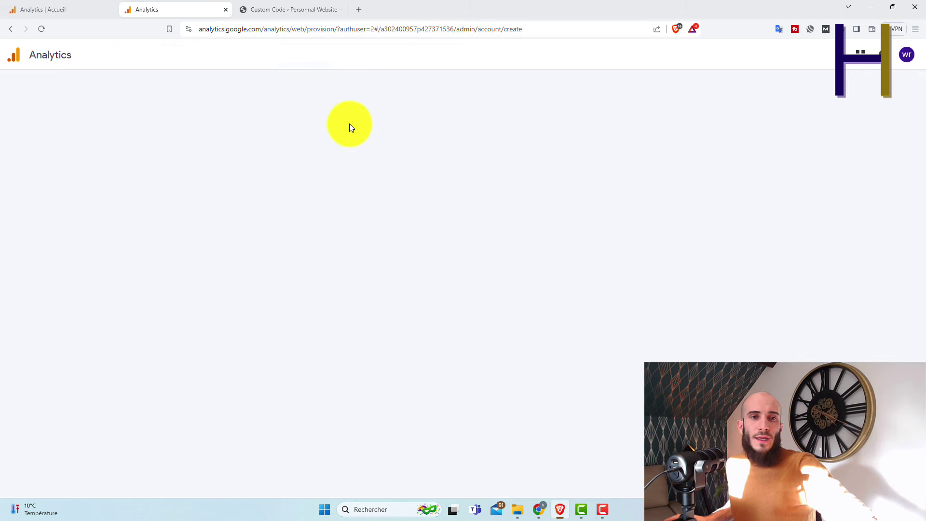
left_click(19, 79)
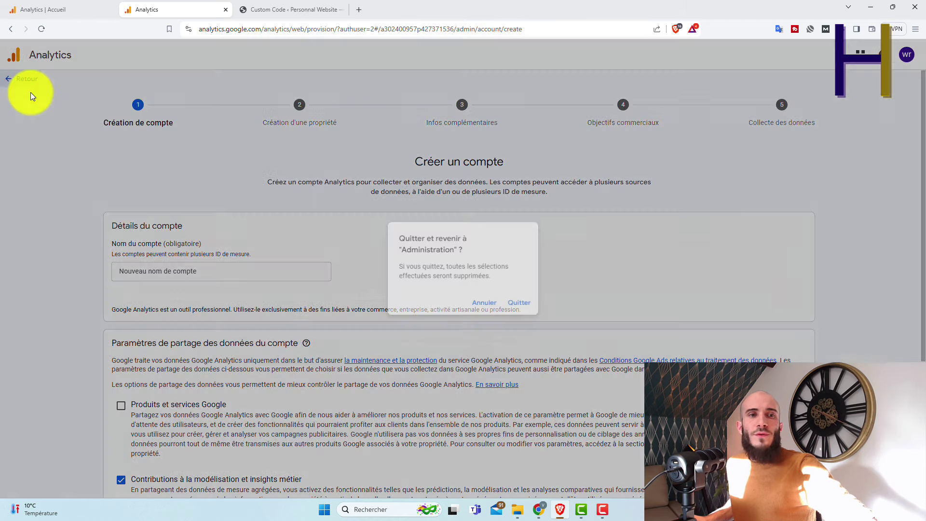
left_click(520, 304)
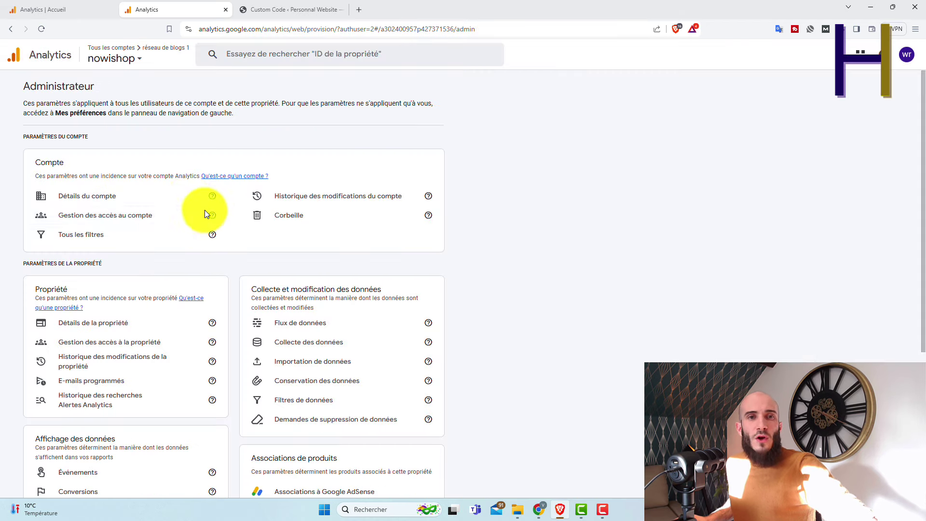
Review the properties grouped under the "réseau de blogs 1" account in the account picker.
left_click(125, 57)
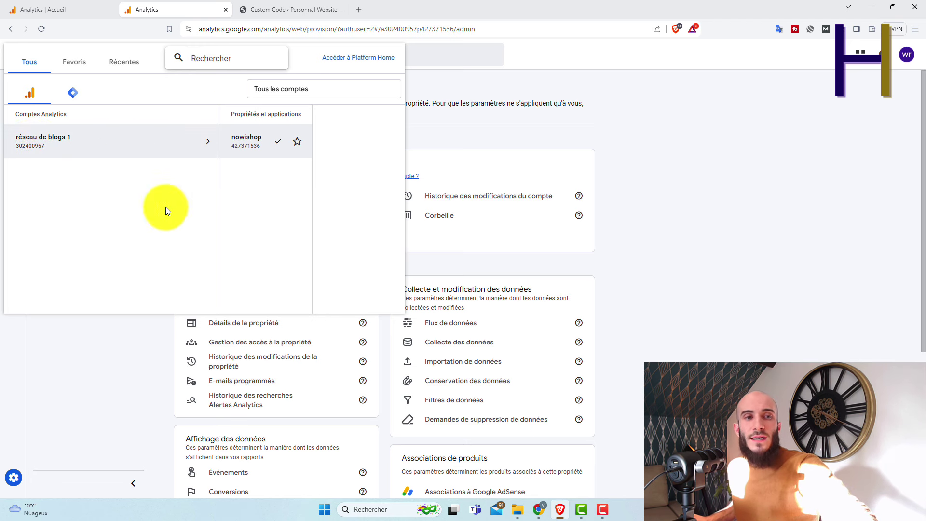
left_click(103, 141)
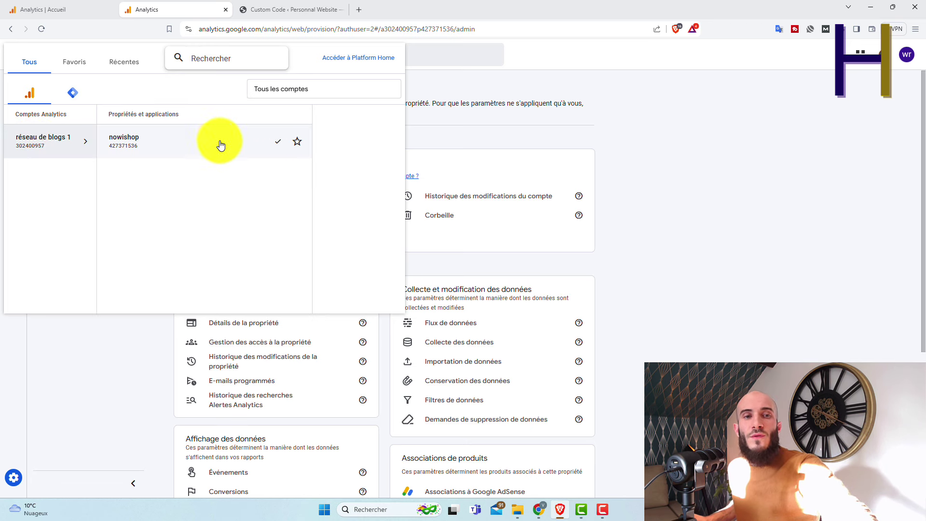